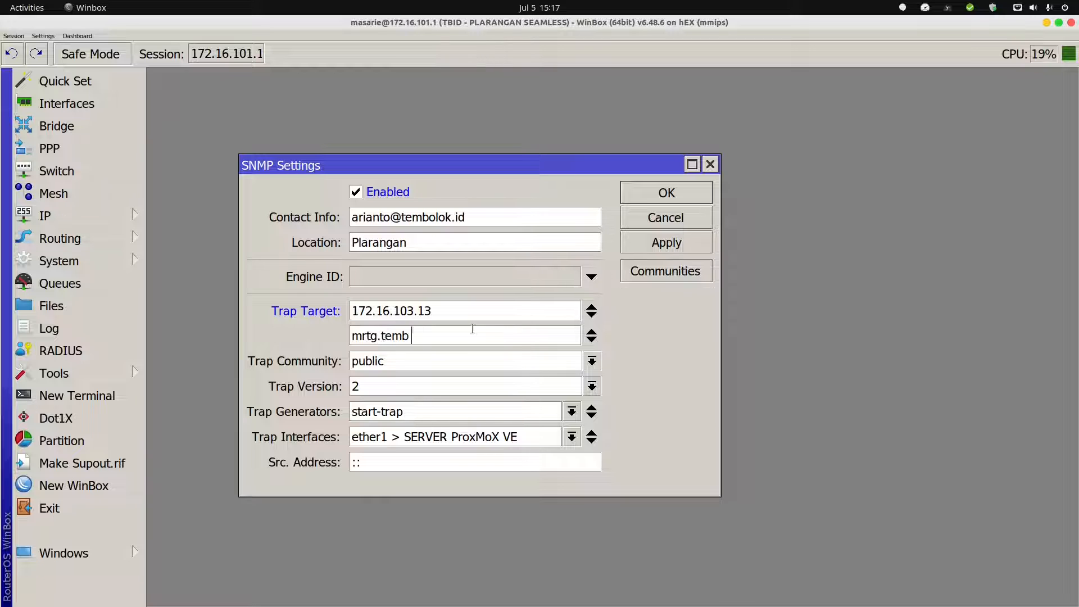
Step: Complete the second trap target as mrtg.tembolok.id and choose public as the trap community
text(k.id)
click(592, 360)
click(475, 377)
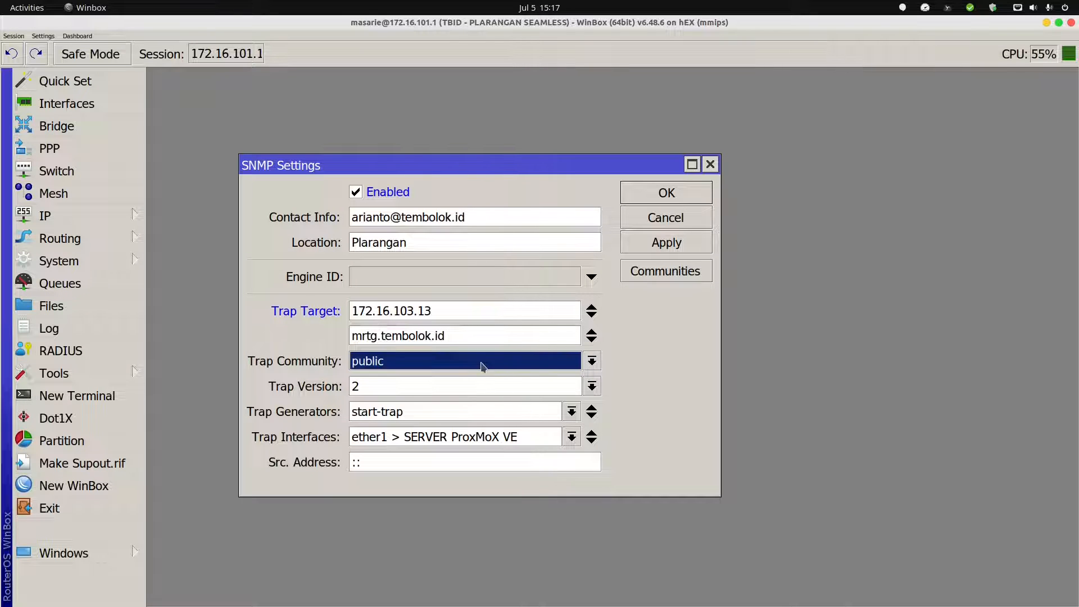
Step: Inspect the public SNMP community's address, security and access settings, then close the community windows
click(647, 275)
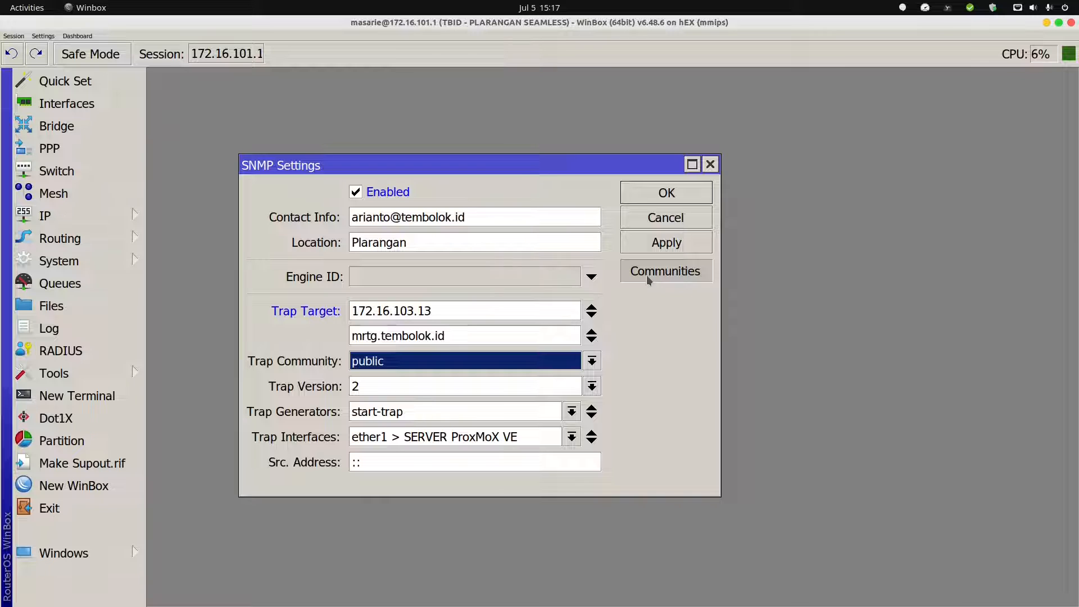
click(582, 247)
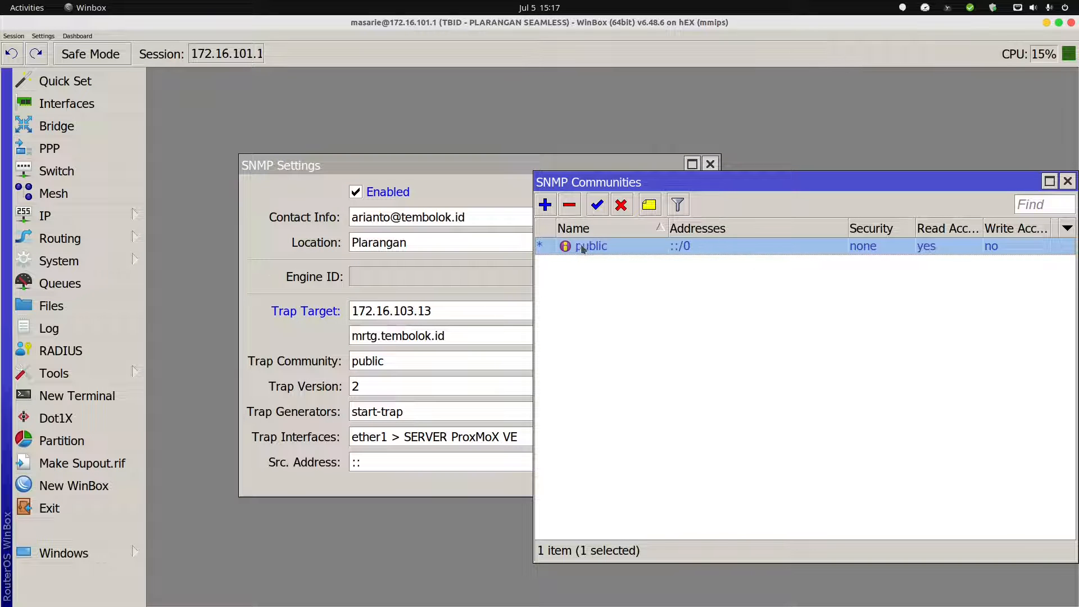
double_click(582, 248)
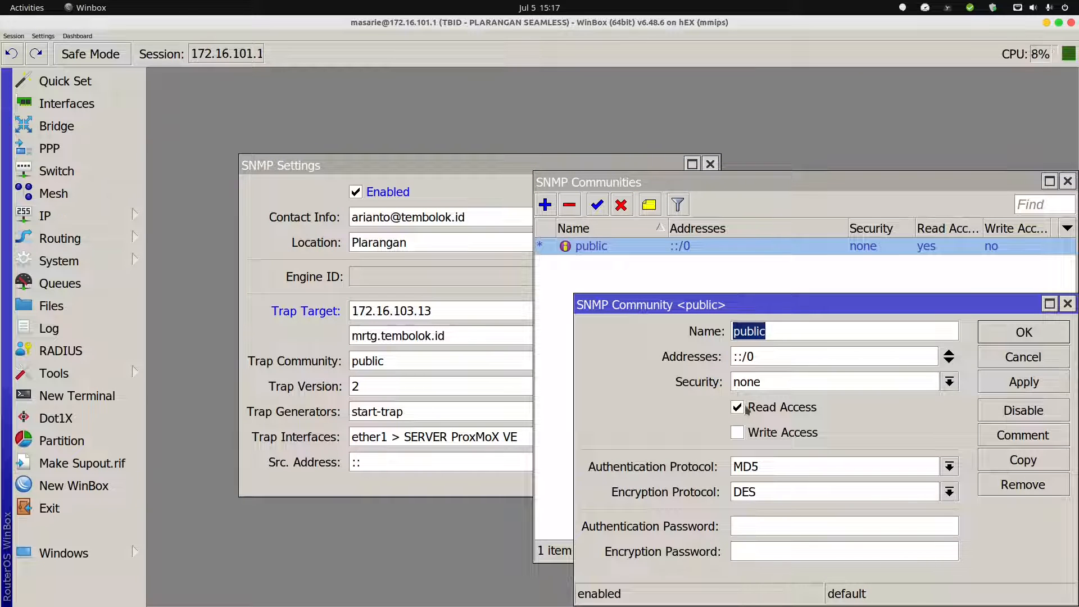
click(1067, 304)
click(1067, 181)
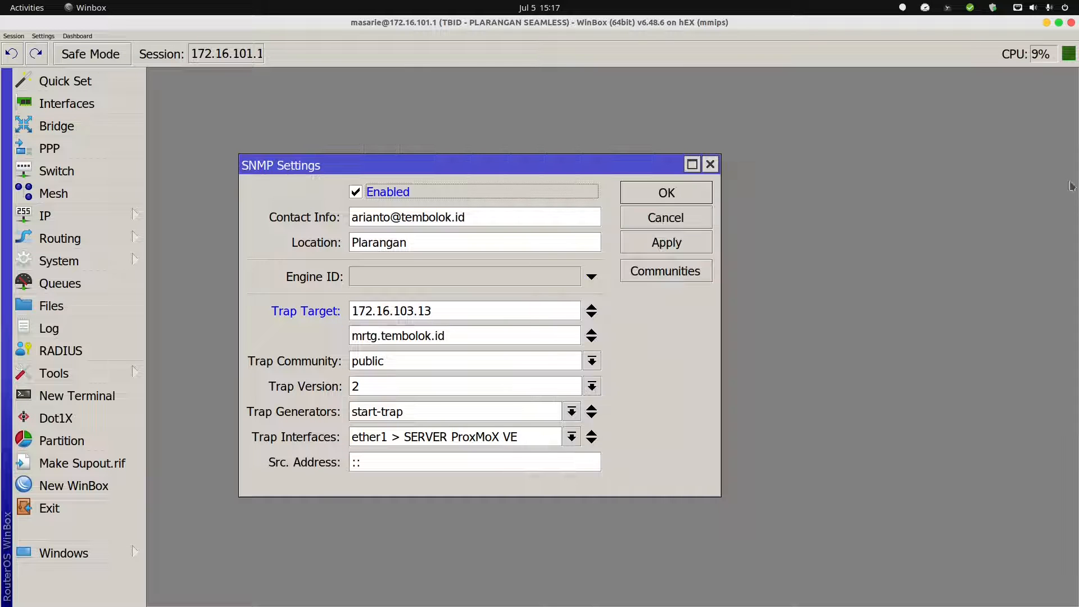
Step: Keep trap version 2 and the start-trap generator, choose ether1 > SERVER ProxMoX VE as trap interface, and apply the SNMP settings
click(551, 387)
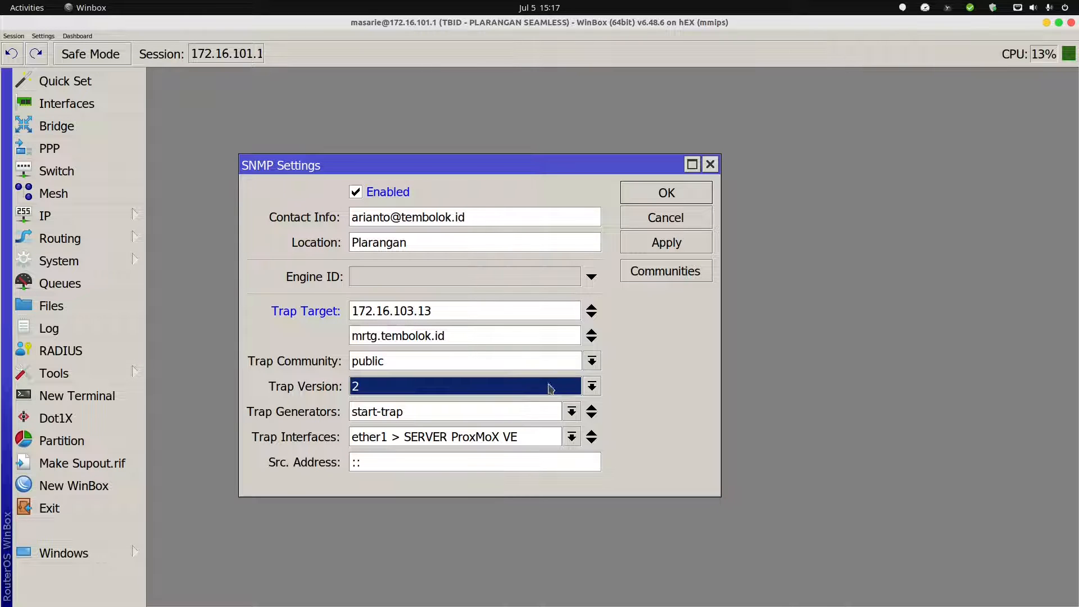
click(412, 415)
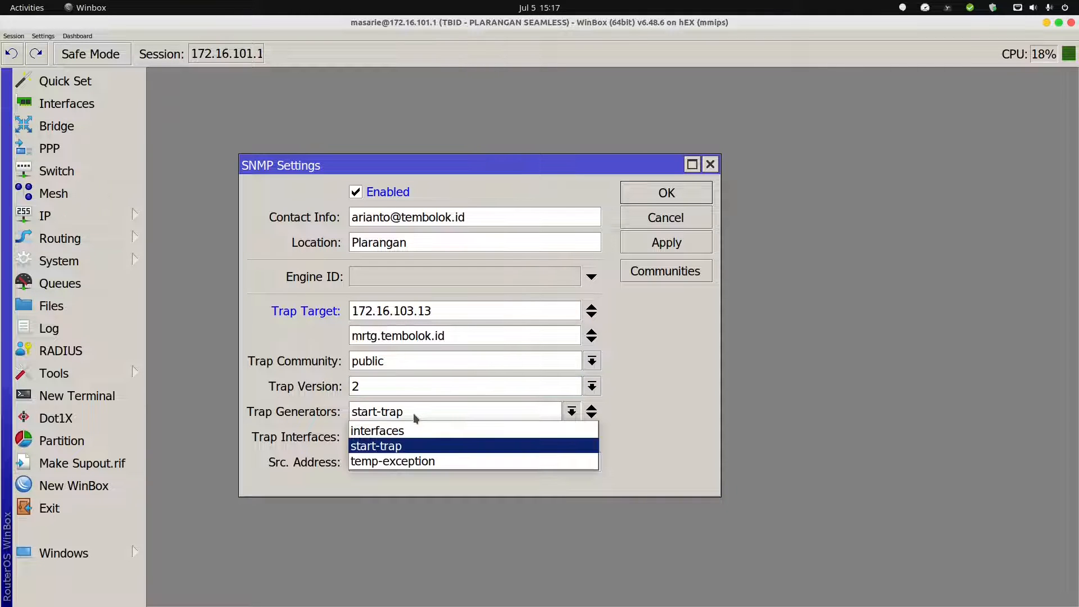
click(413, 415)
click(572, 437)
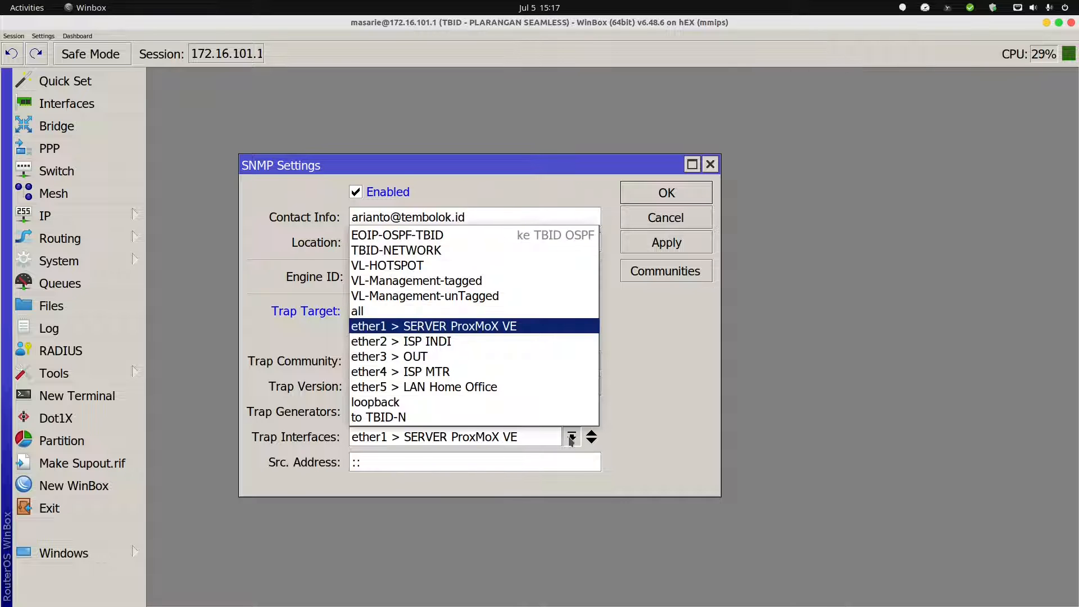
click(432, 325)
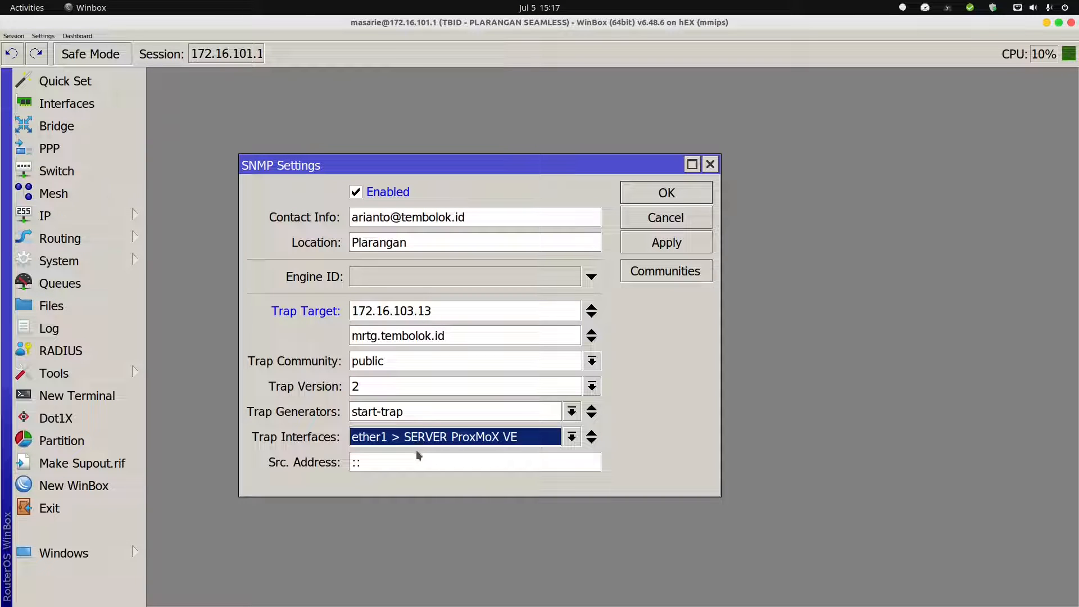
click(667, 244)
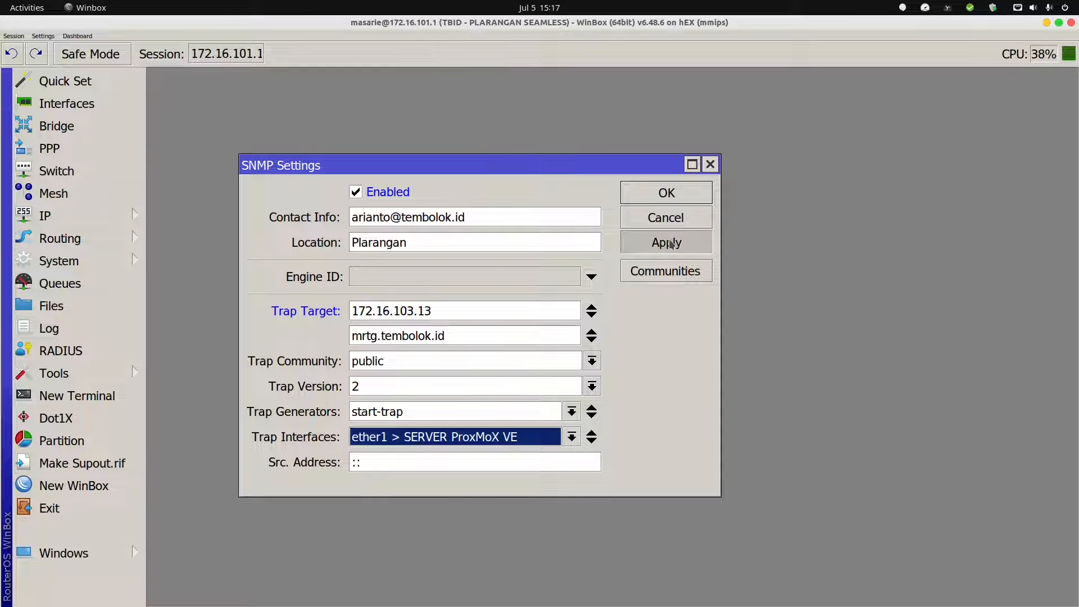
Step: Remove the duplicate second trap target, keeping only 172.16.103.13, and save the SNMP settings
drag(431, 336, 404, 313)
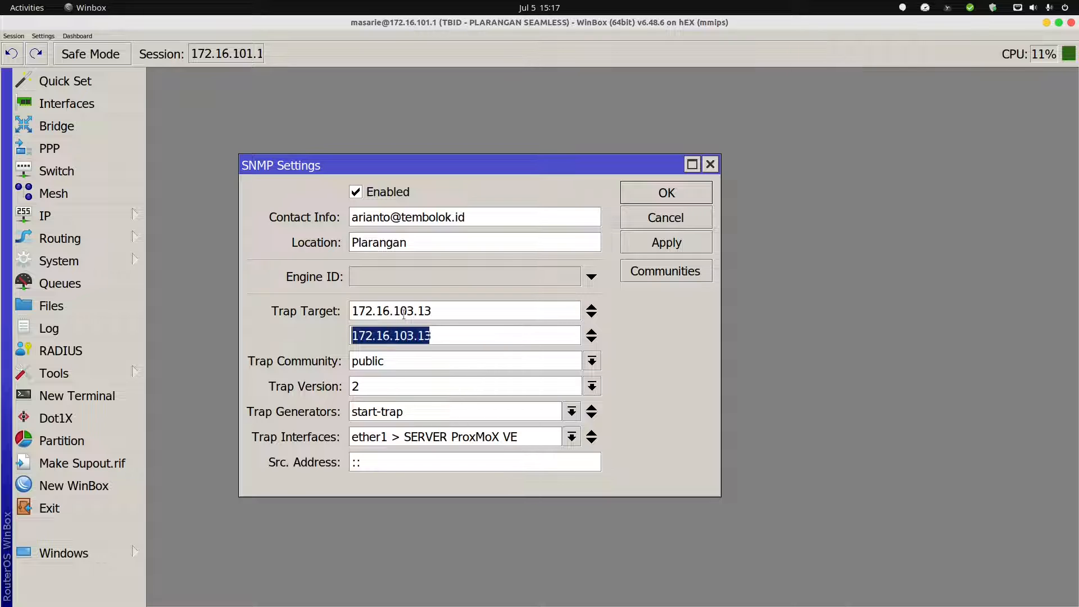
click(590, 340)
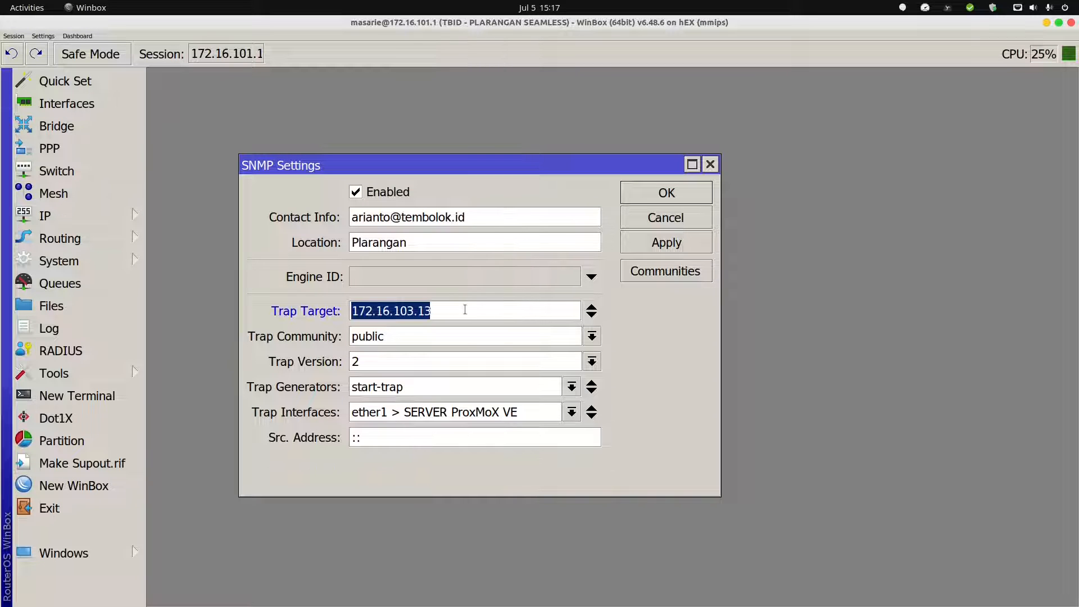
click(677, 246)
click(677, 196)
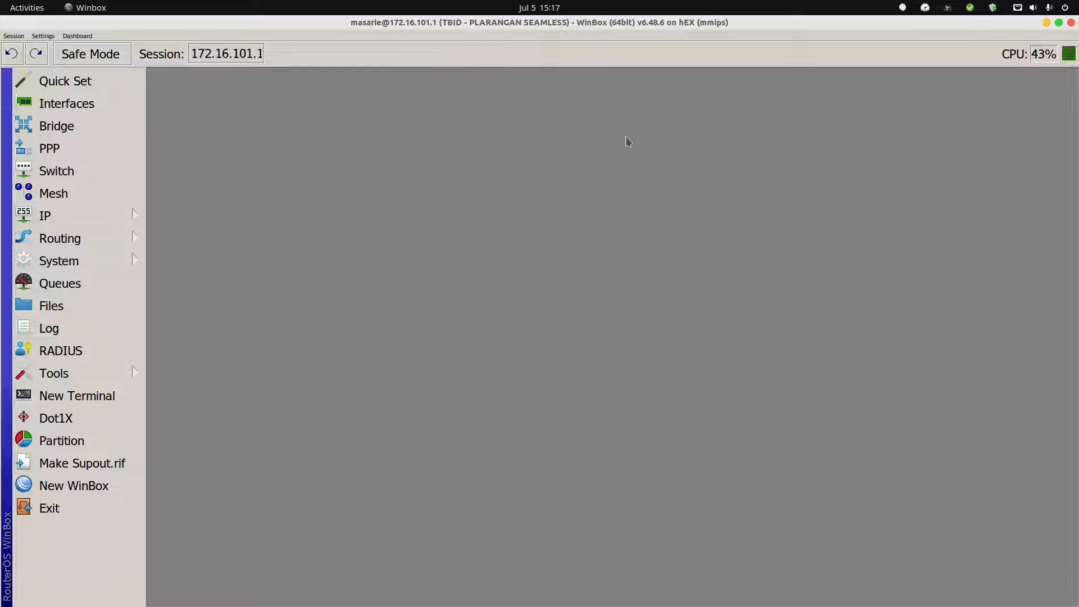
Step: Switch from WinBox to the Cacti console in Chrome and open the list of device templates
click(1046, 22)
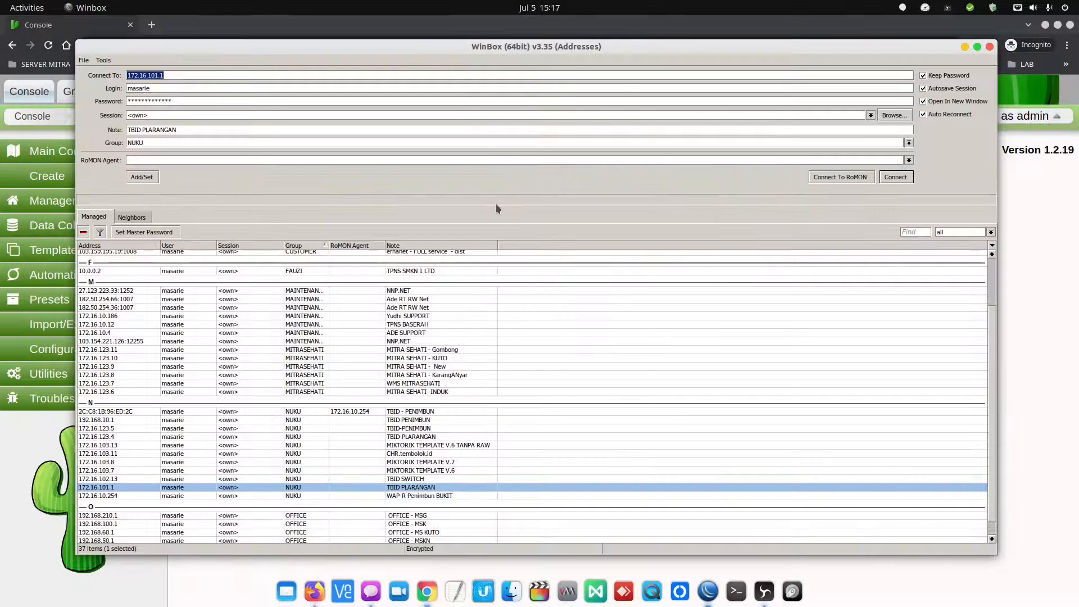
click(249, 567)
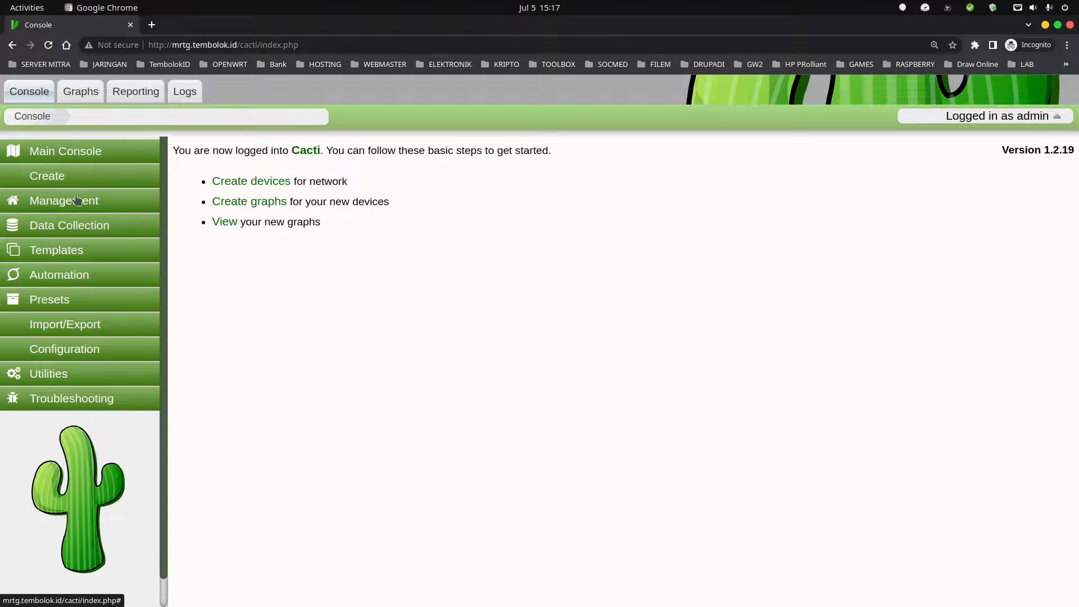
click(60, 240)
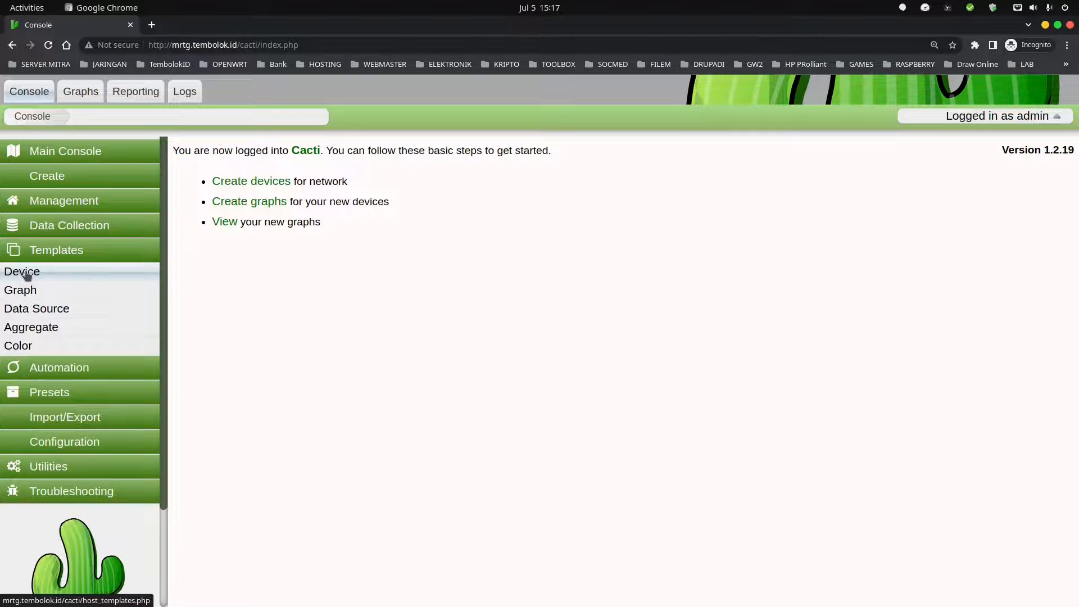
click(24, 273)
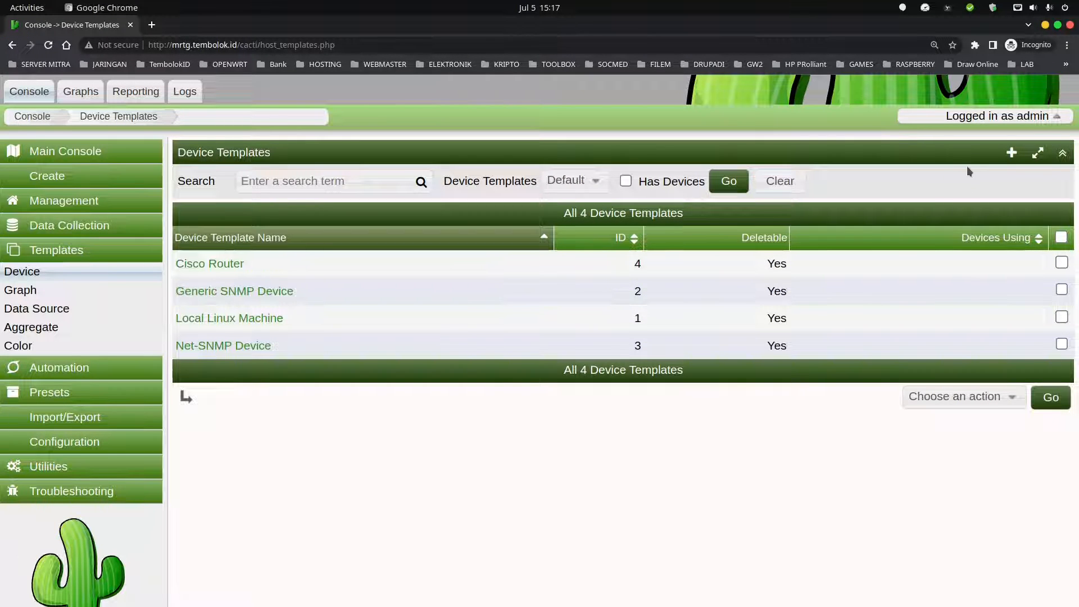
Step: Create a new device template named Mikrotik
click(1011, 152)
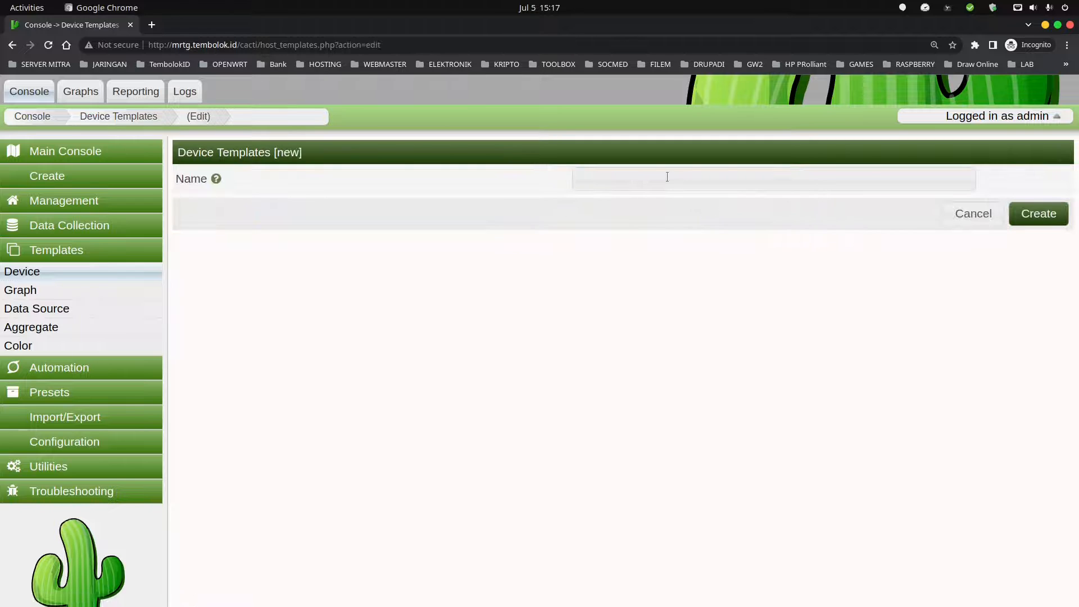
text(Mikro)
click(1044, 214)
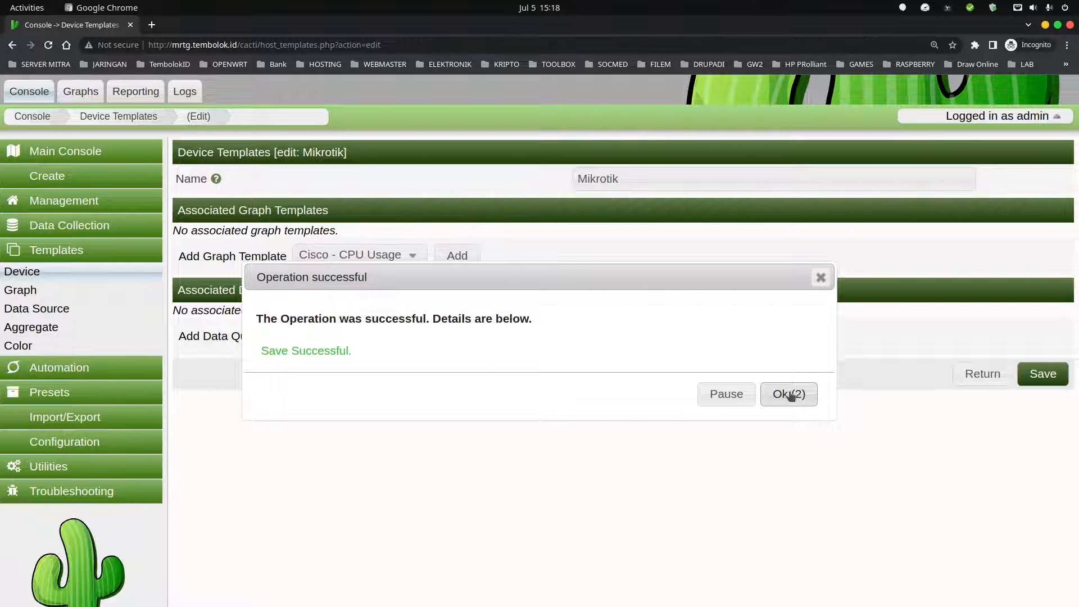
click(785, 395)
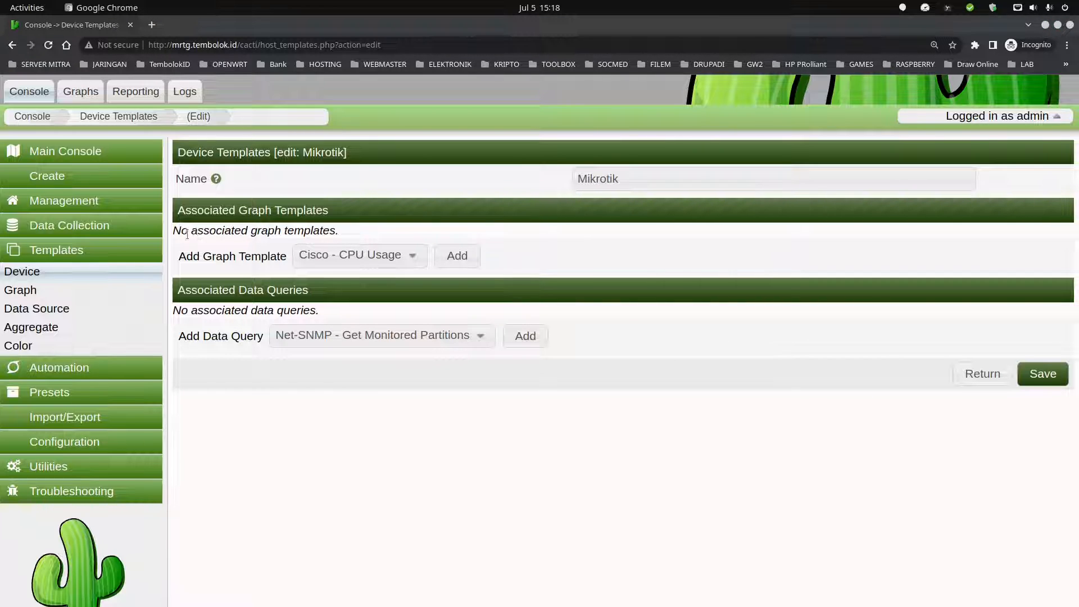
Step: Add the Device - Uptime graph template to the Mikrotik device template
drag(187, 234, 258, 231)
click(356, 261)
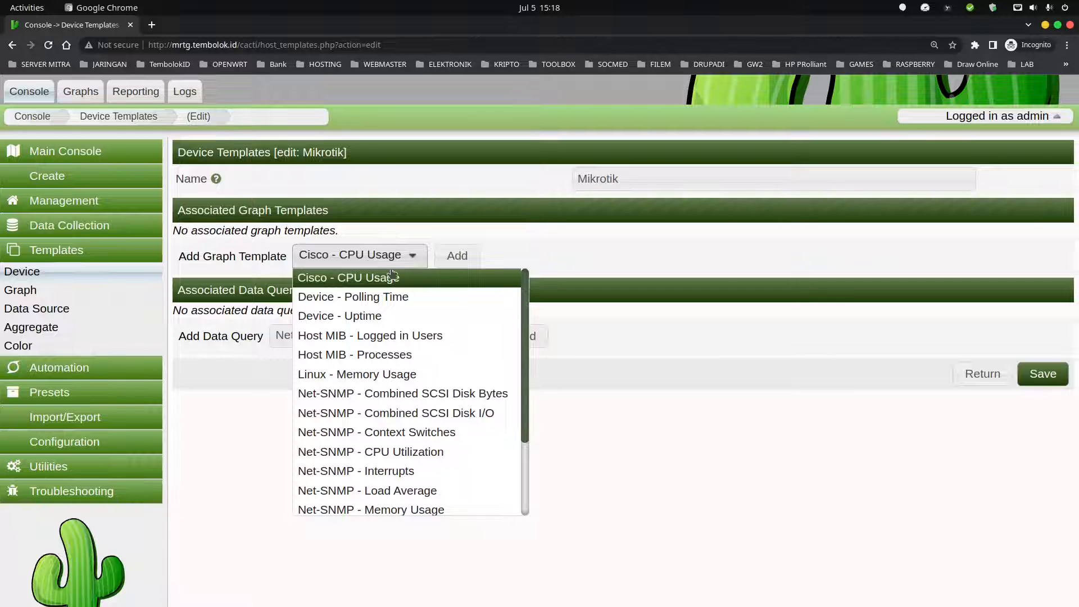
click(352, 315)
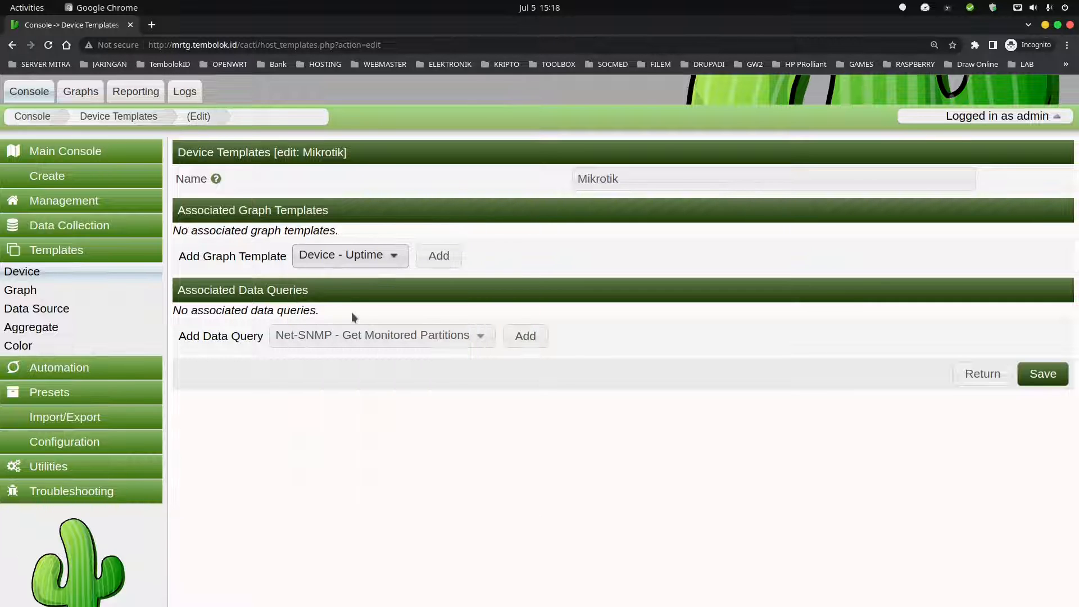
click(439, 255)
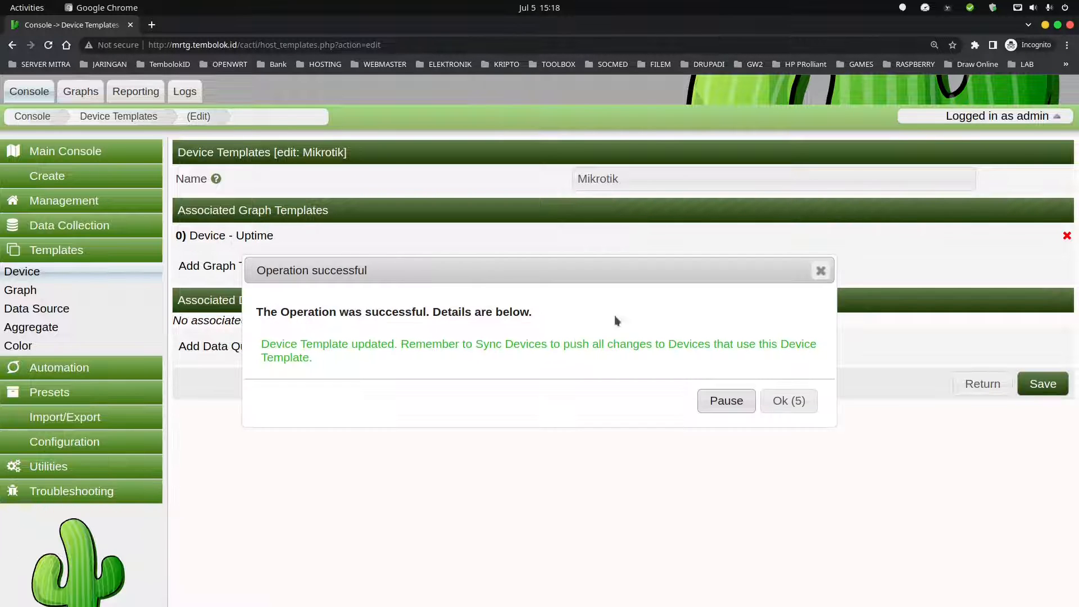
click(806, 407)
Step: Add the Net-SNMP - CPU Utilization graph template to the Mikrotik device template
drag(274, 236, 203, 239)
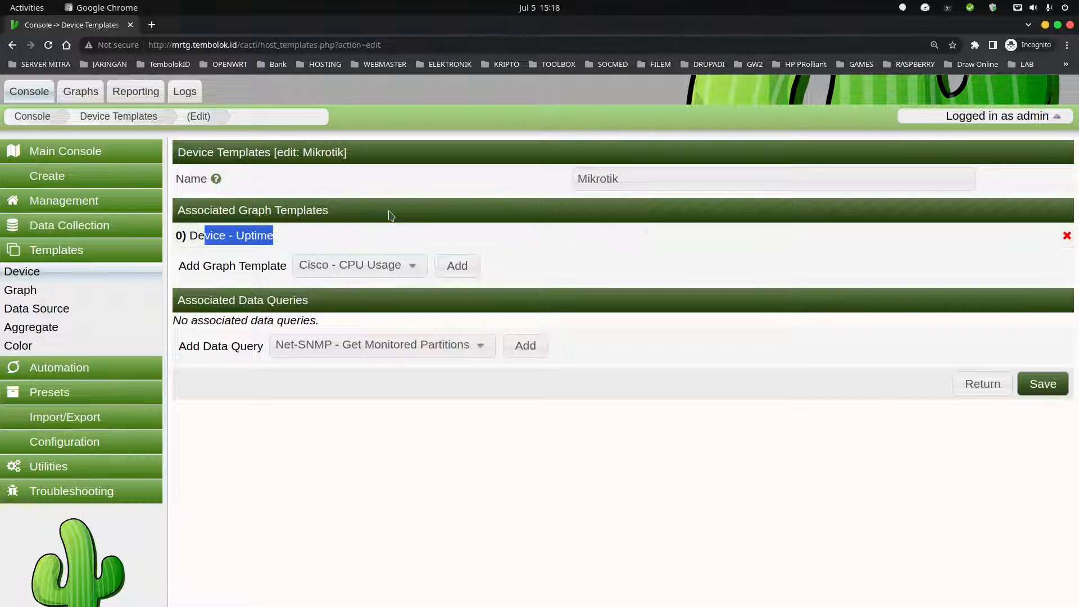
click(400, 268)
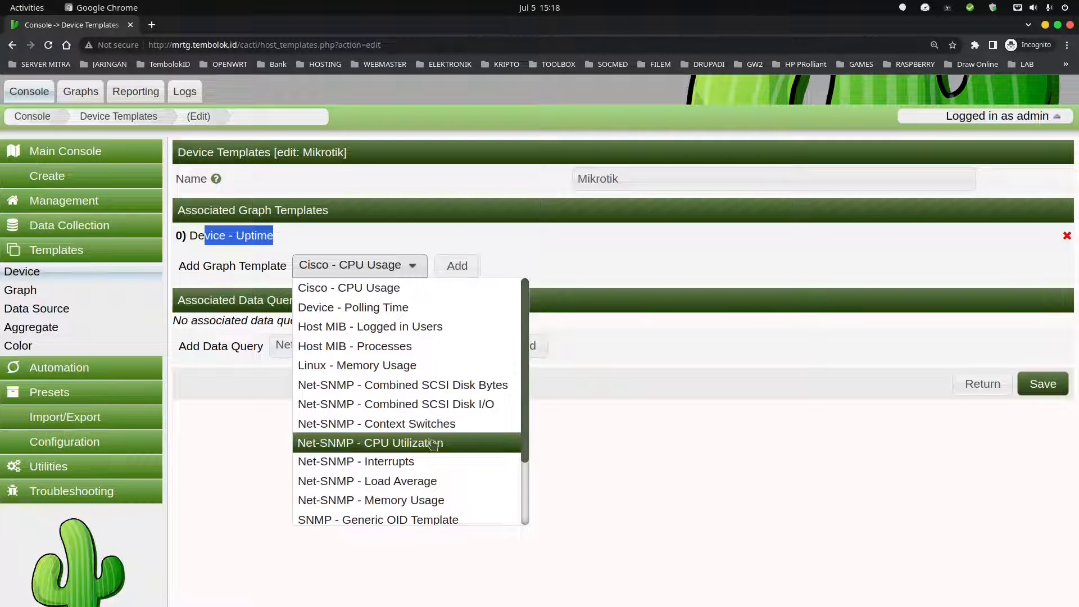
click(397, 443)
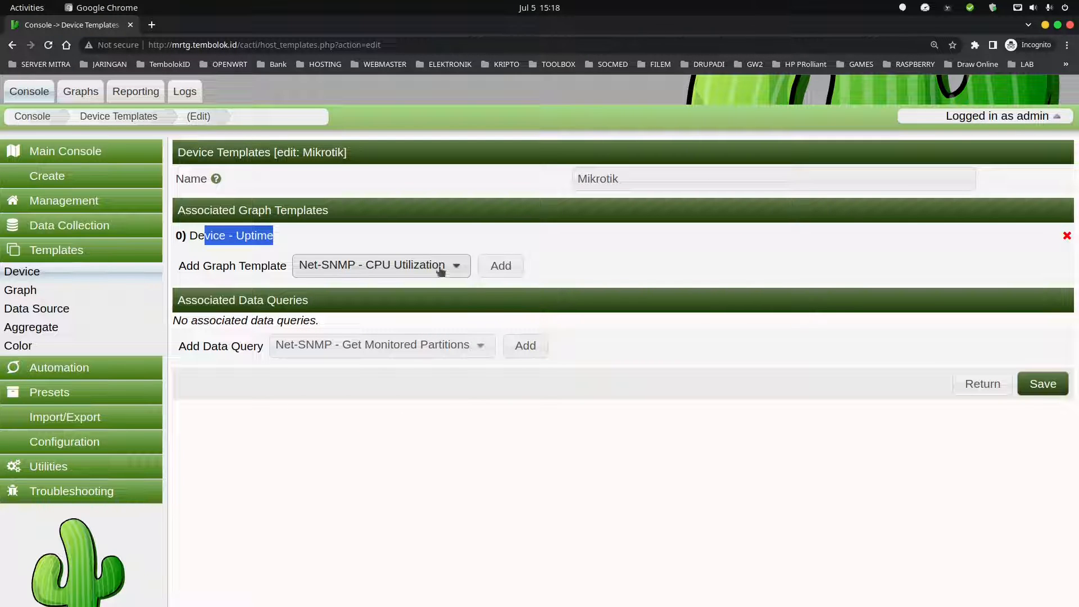
click(502, 268)
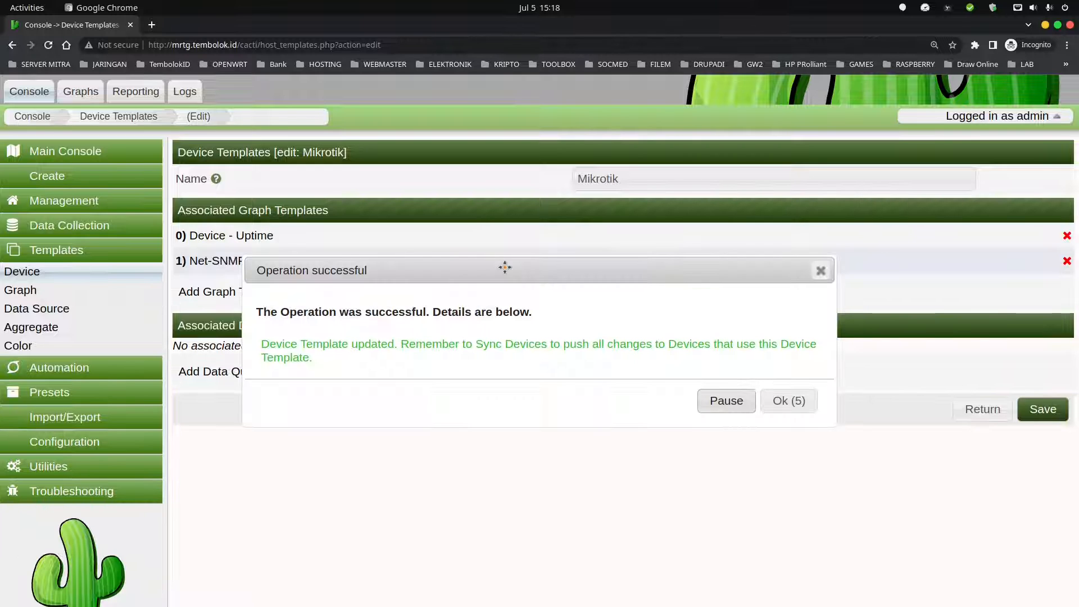
click(784, 405)
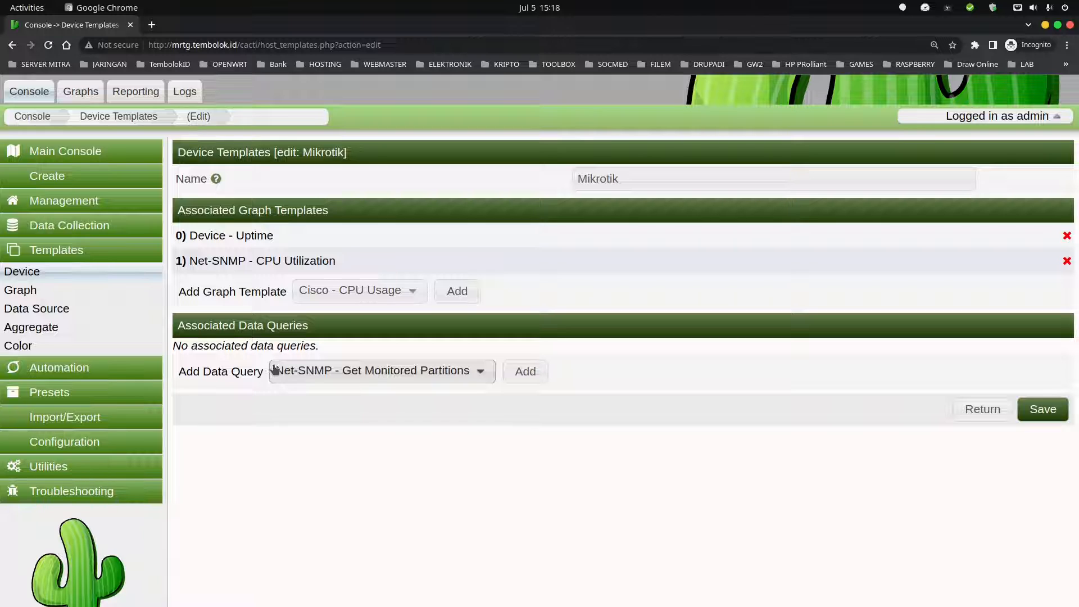
Step: Associate the SNMP - Interface Statistics data query with the Mikrotik device template
click(309, 375)
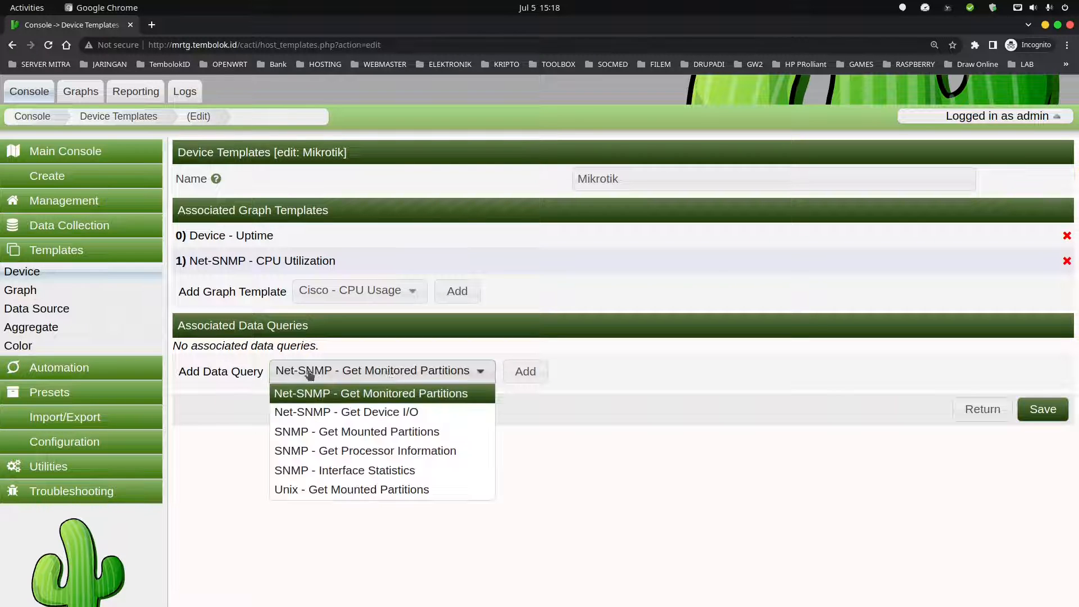
click(366, 472)
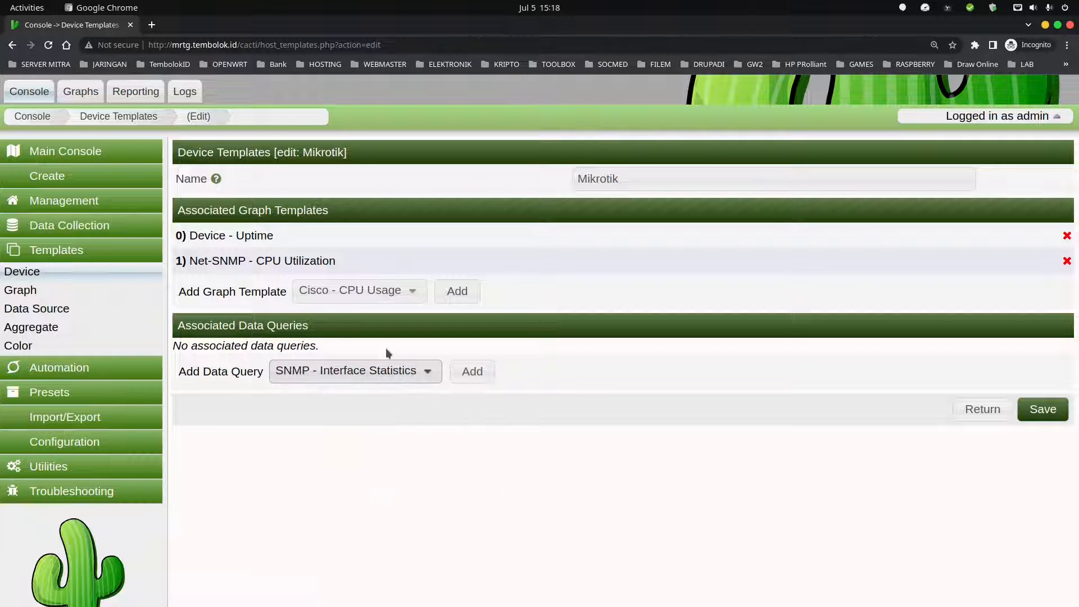
click(472, 371)
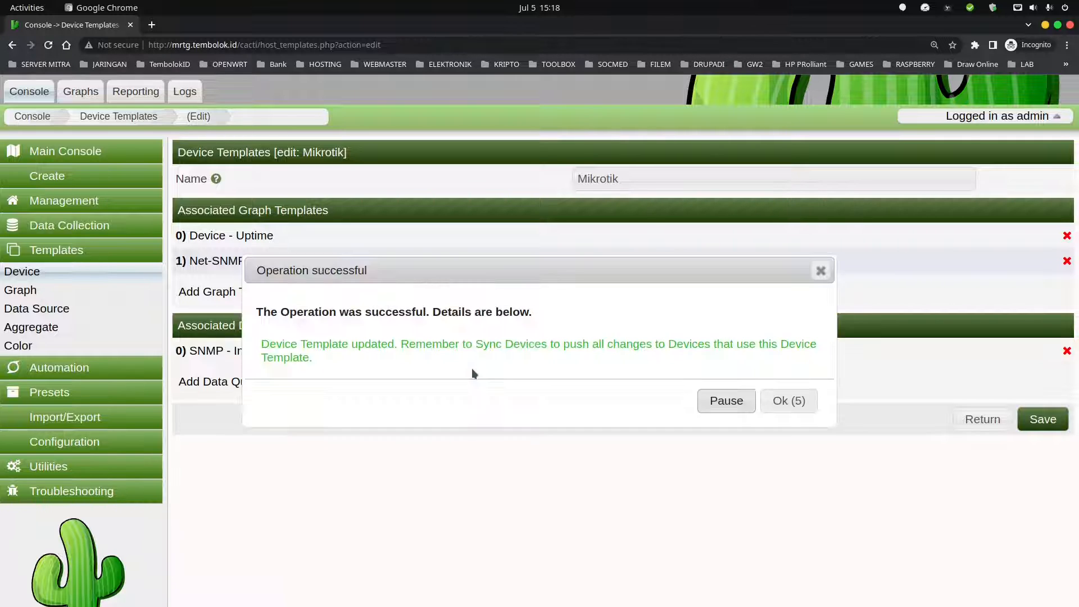
click(787, 401)
mouse_move(337, 349)
mouse_down()
mouse_move(194, 349)
mouse_move(333, 350)
mouse_up()
click(289, 363)
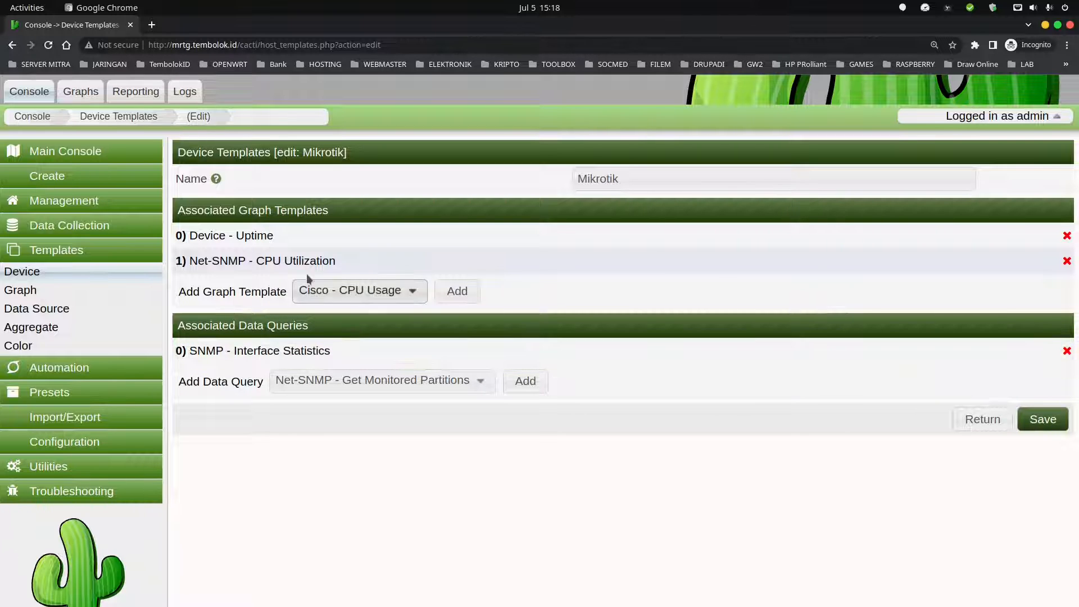
Step: Review the associated graph templates and save the Mikrotik device template
drag(195, 260, 359, 255)
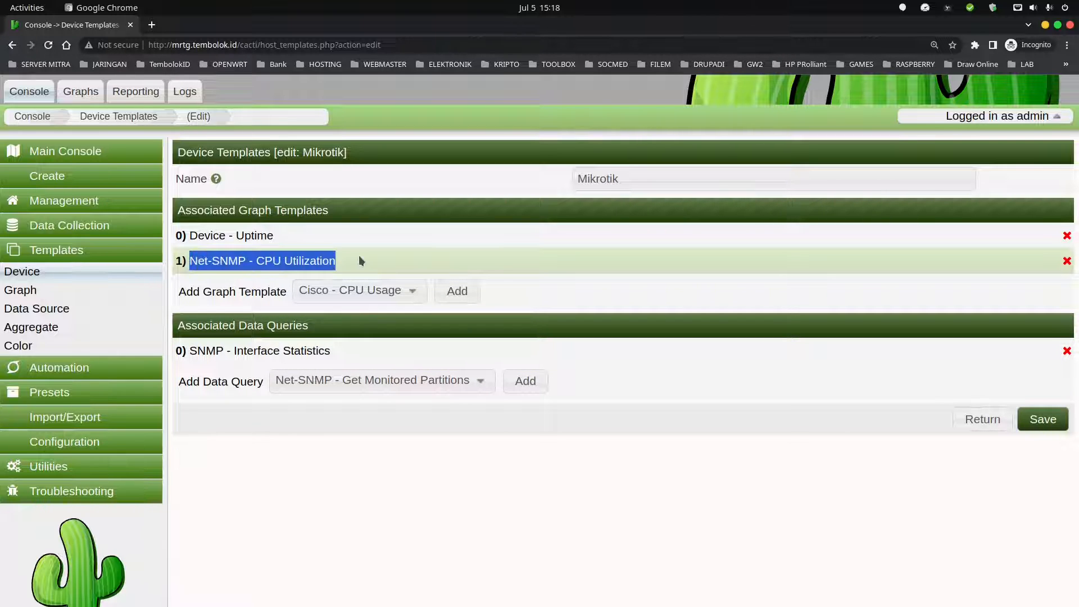
drag(273, 237, 245, 236)
click(228, 237)
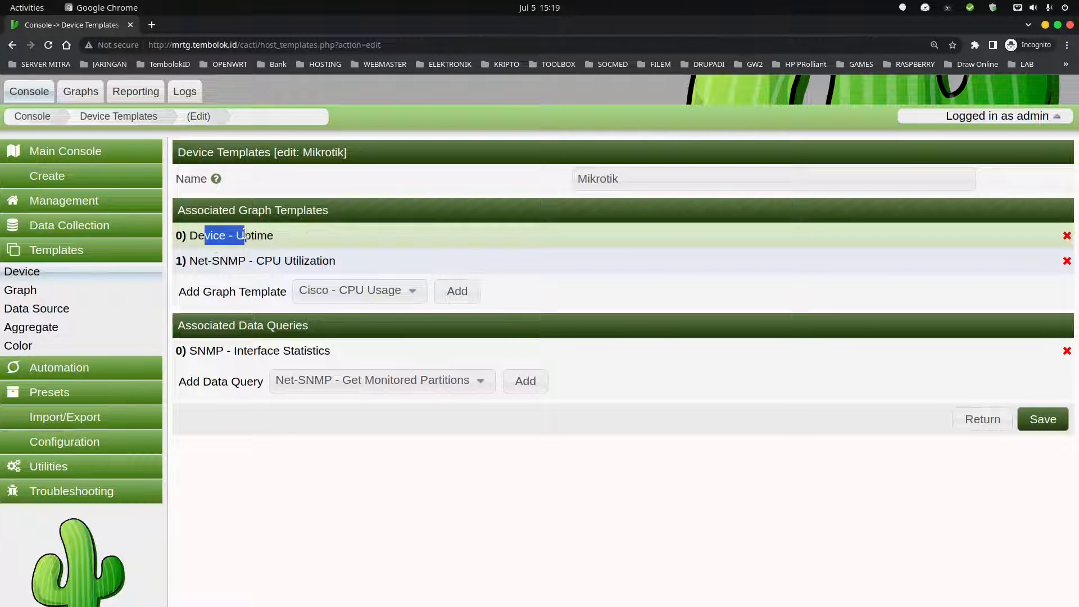
click(1043, 422)
click(781, 393)
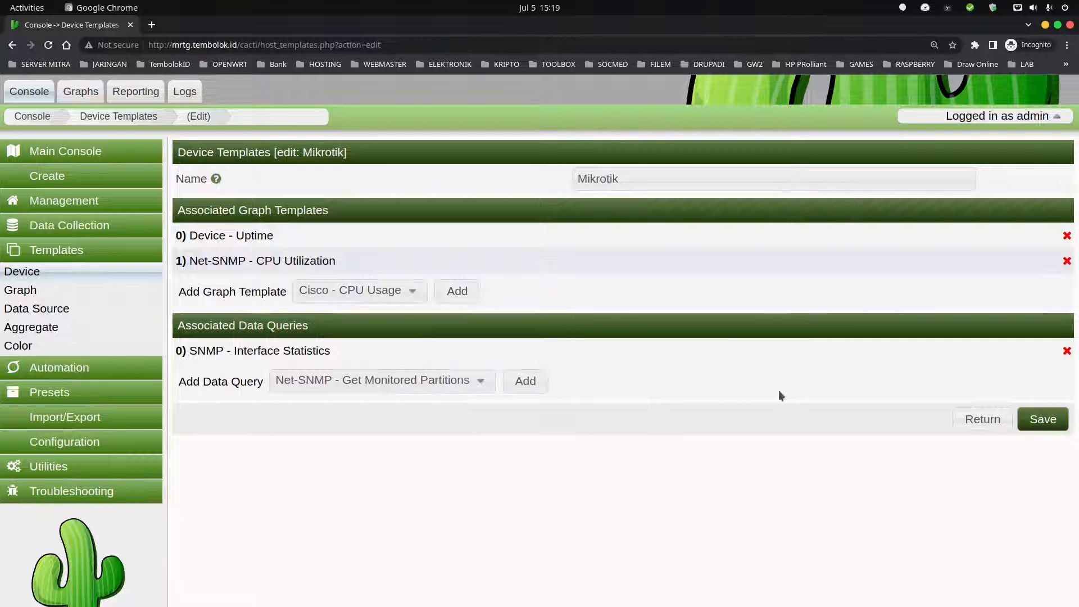
Step: Return to the device template list and highlight the Mikrotik template there
click(38, 272)
double_click(207, 344)
double_click(213, 347)
click(244, 350)
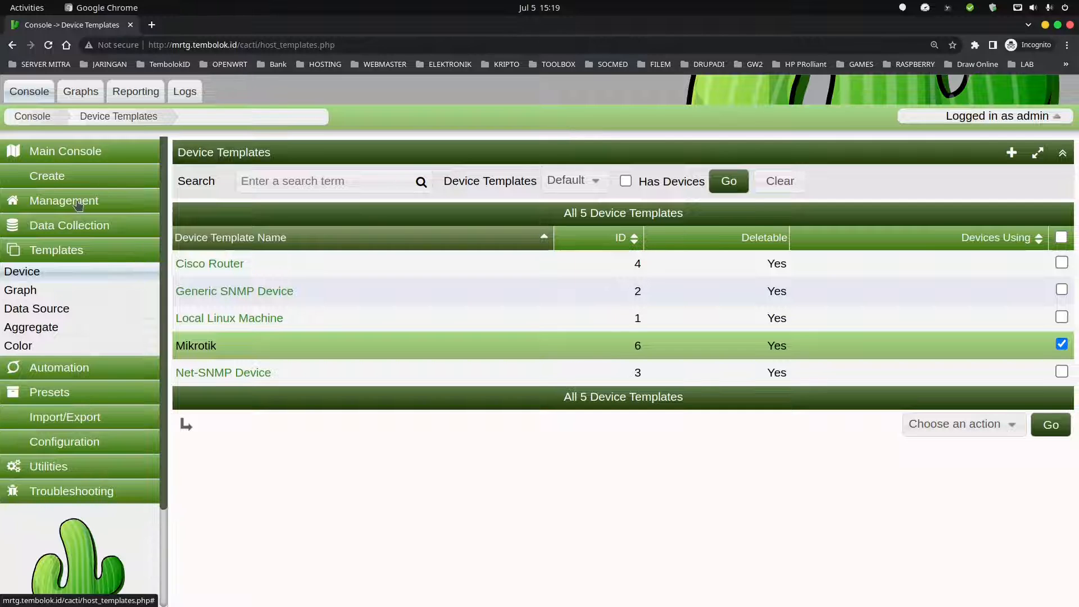
Step: Start a new device from the device management list and enter TBID-Plarangan as its description
click(77, 203)
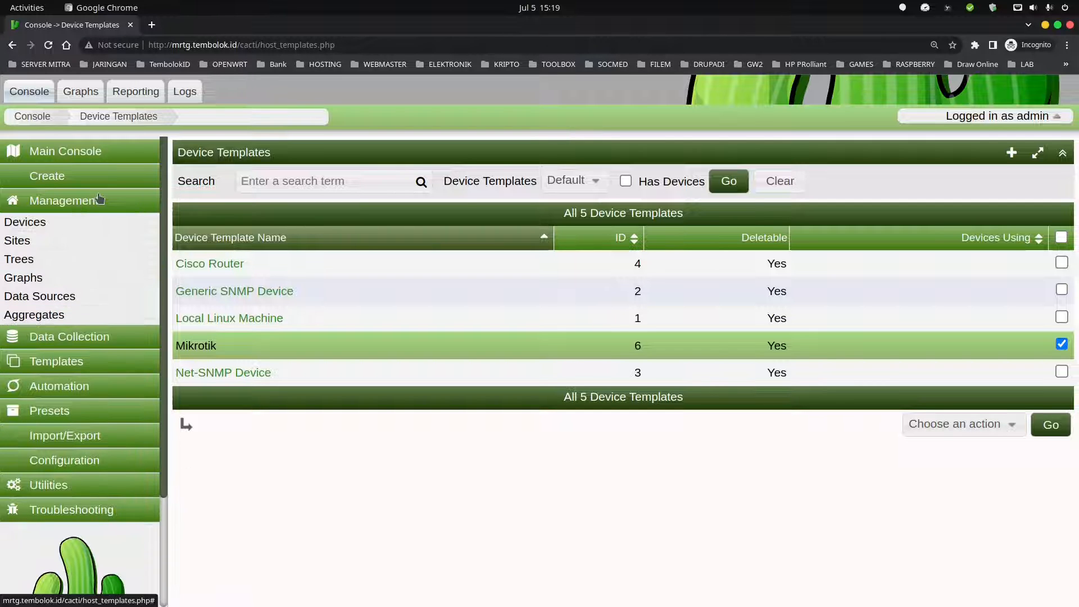
click(39, 224)
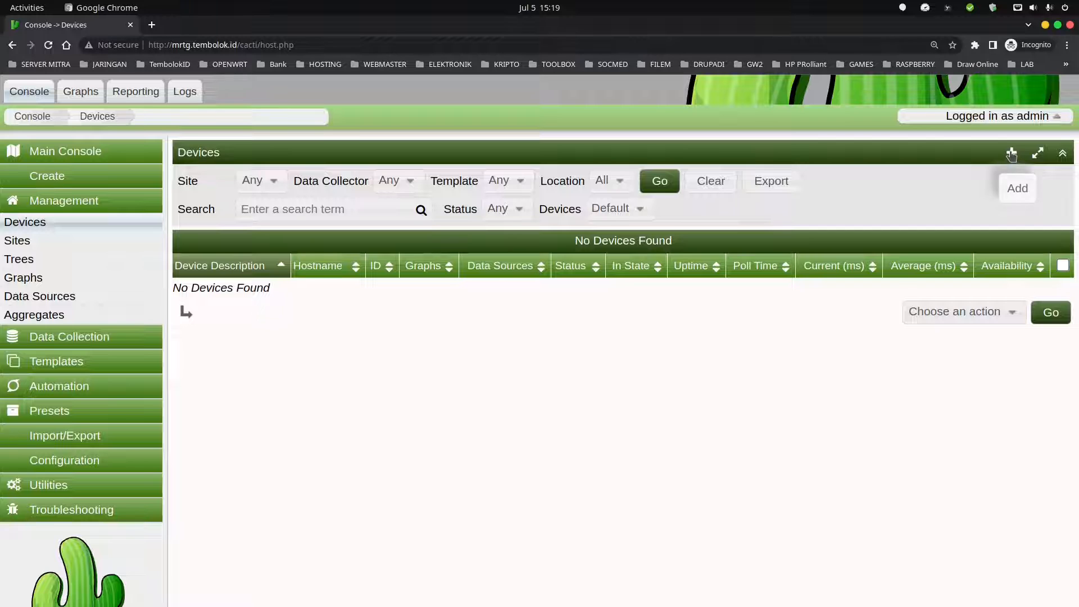
click(1011, 153)
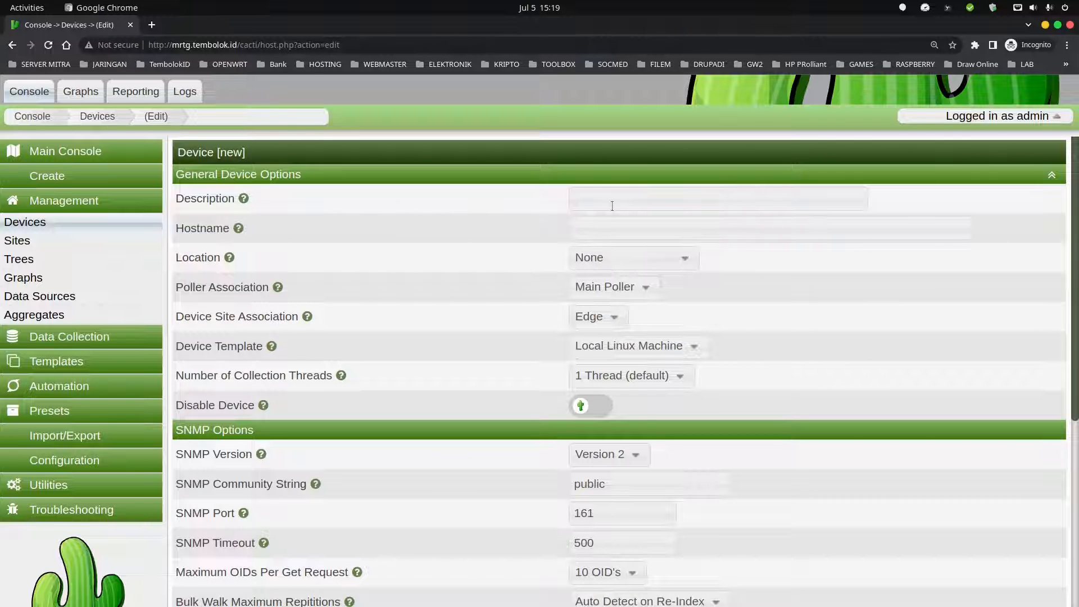
text(TBID-Plarangan)
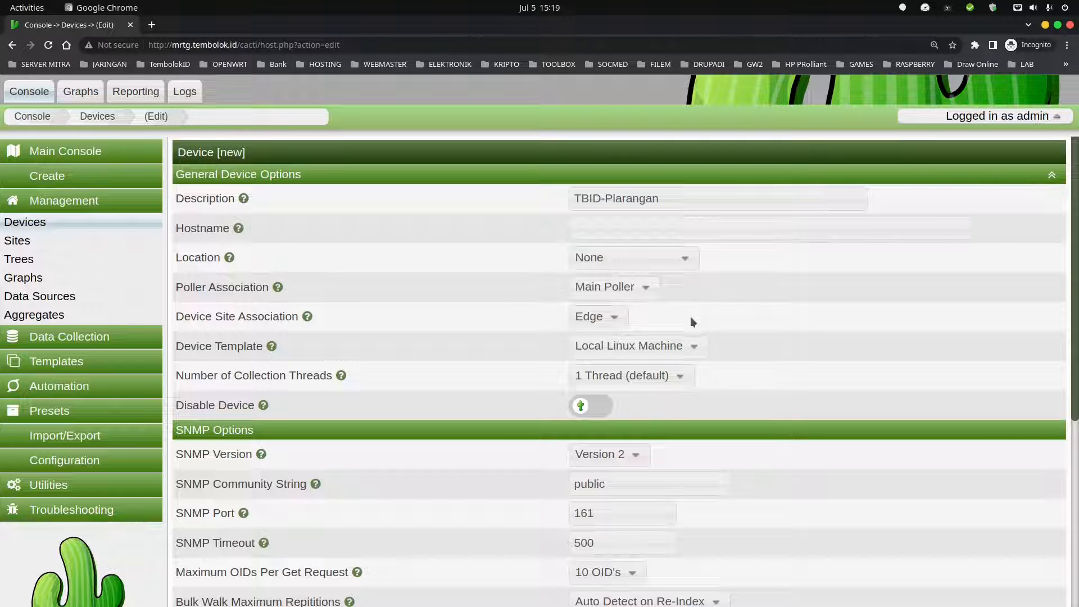
Step: Copy the router's IP address from WinBox and enter 172.16.101.1 as the new device's hostname in Cacti
click(619, 234)
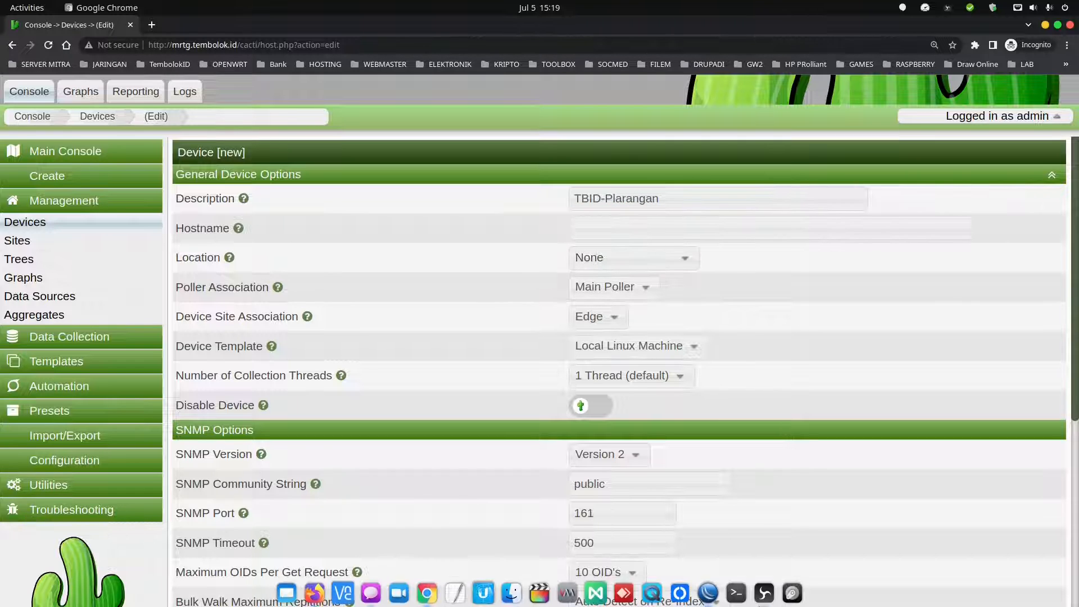
click(708, 591)
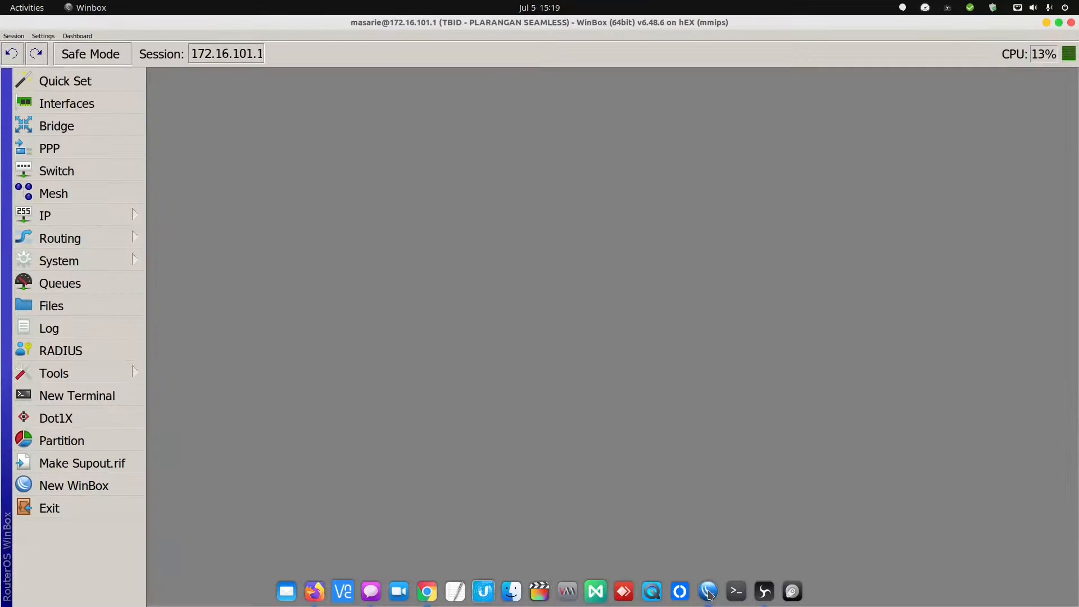
click(709, 594)
click(709, 594)
click(221, 52)
drag(210, 54, 259, 55)
click(260, 55)
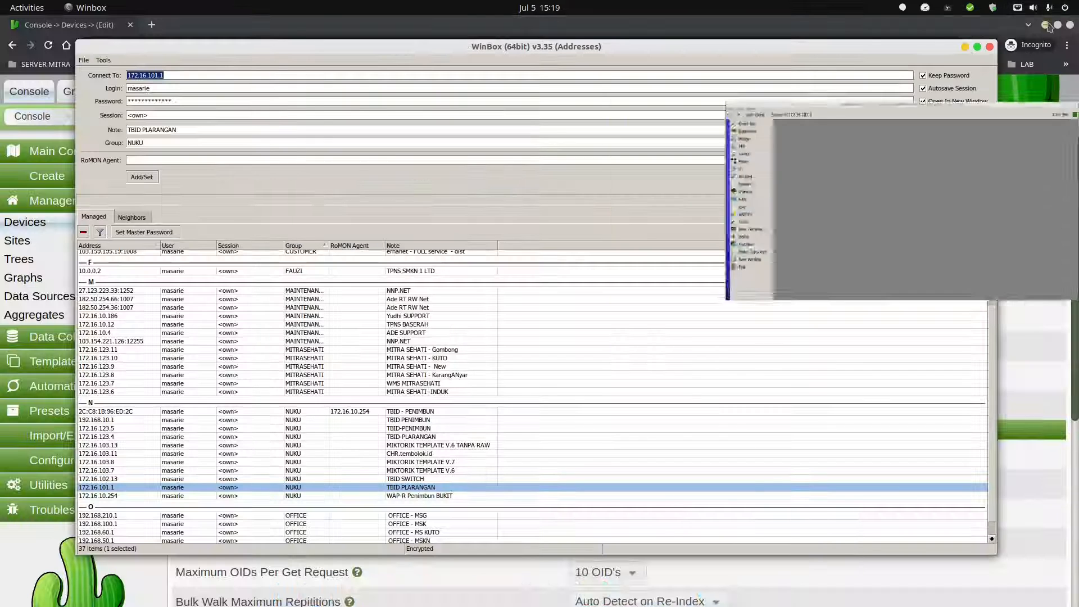
click(1047, 23)
click(1047, 274)
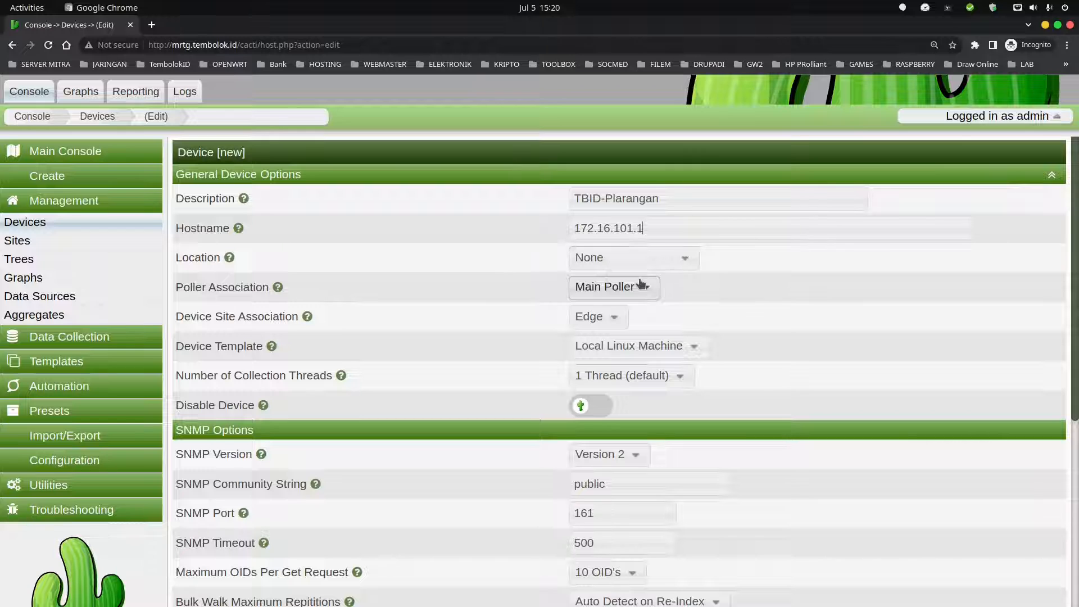
Step: Set the new device's site association to Core and its device template to Mikrotik
click(686, 258)
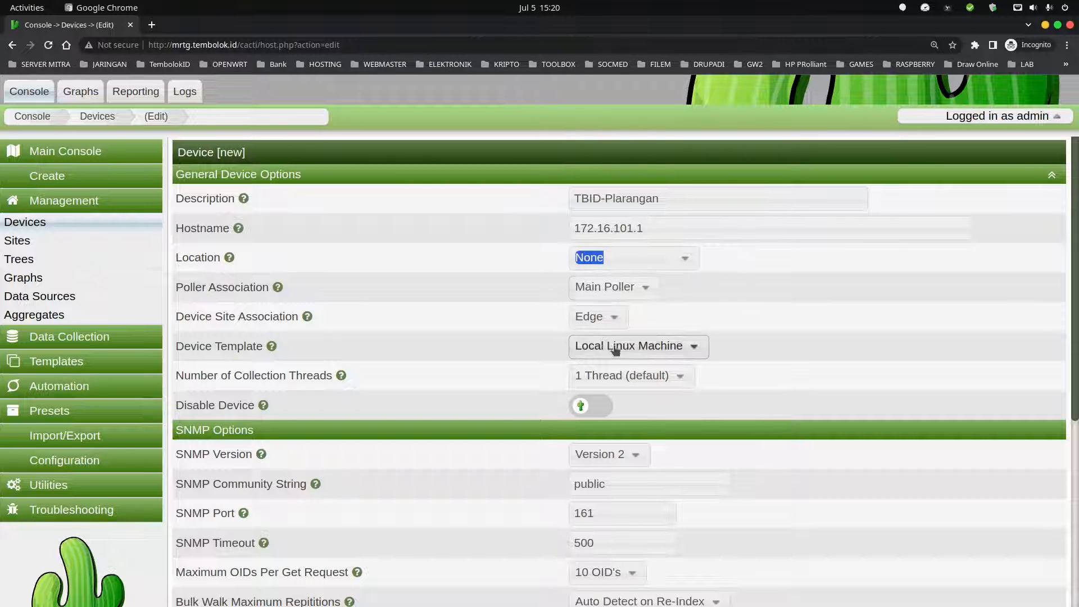
click(616, 318)
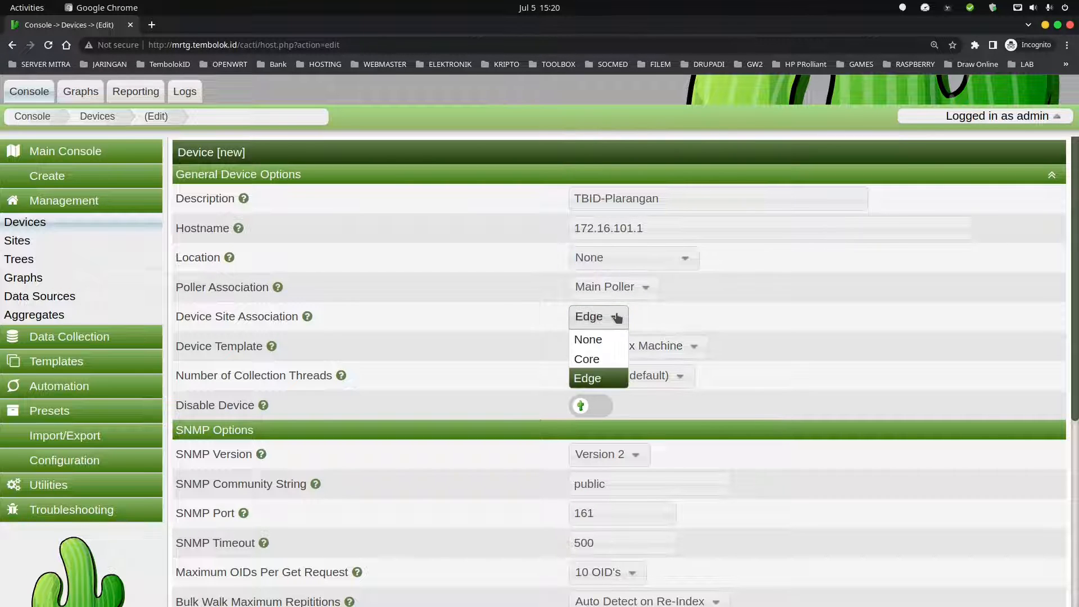
click(616, 318)
click(616, 318)
click(608, 358)
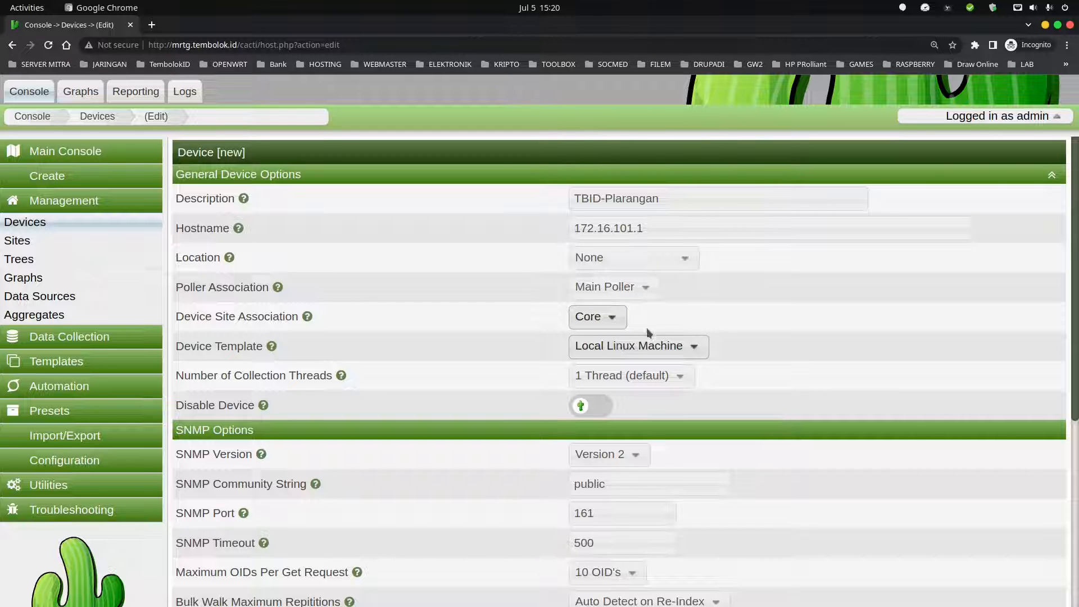
click(694, 347)
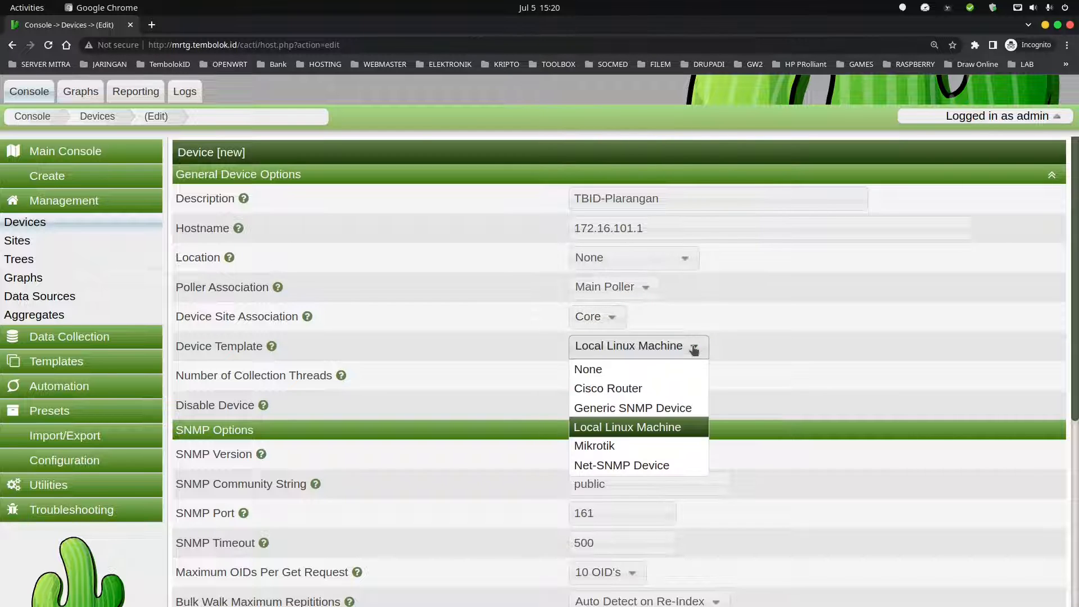
click(610, 447)
Step: Add the note "Router Utama TBID-Plarangan" to the new device and create it
scroll(584, 374, down, 3)
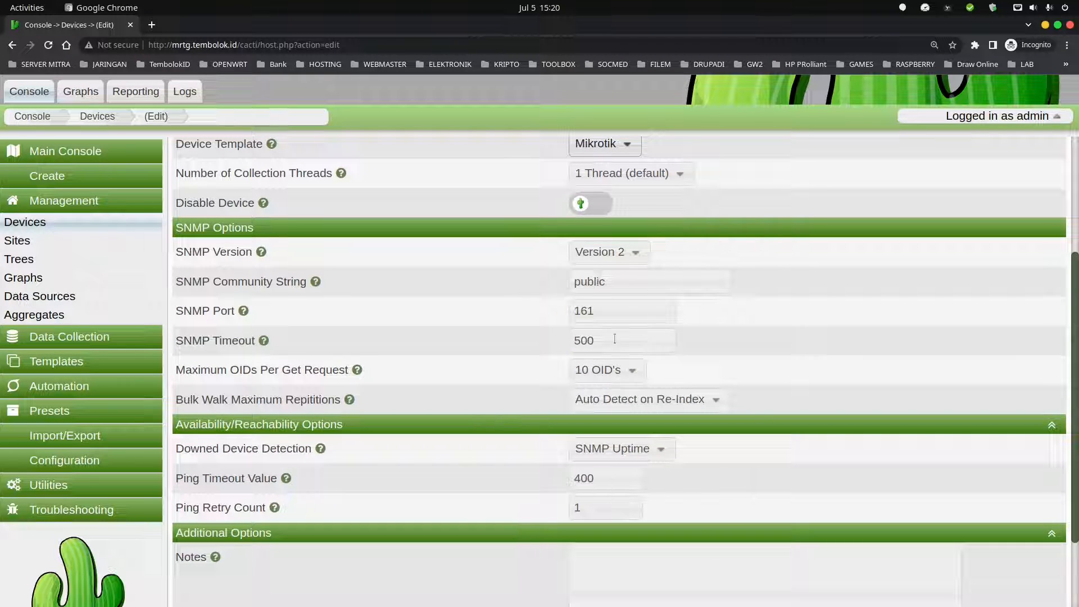
click(631, 285)
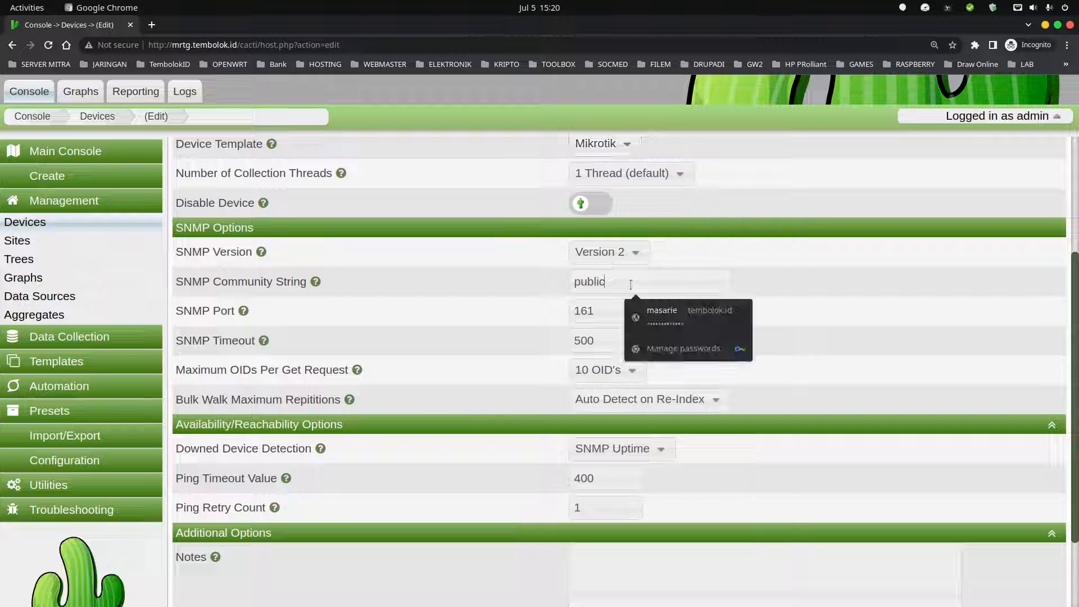
click(508, 278)
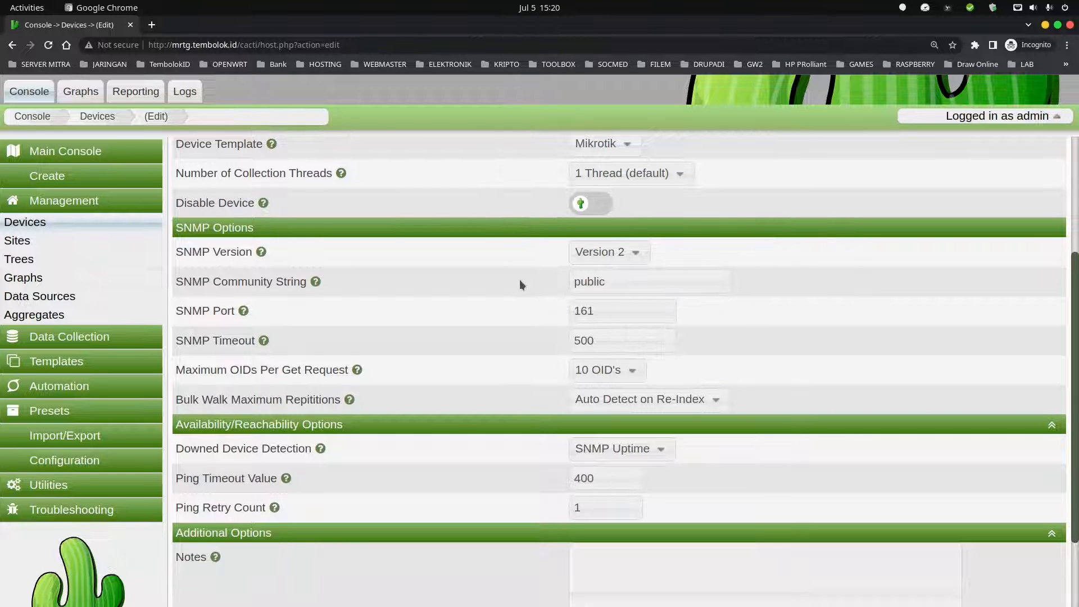
scroll(544, 350, down, 1)
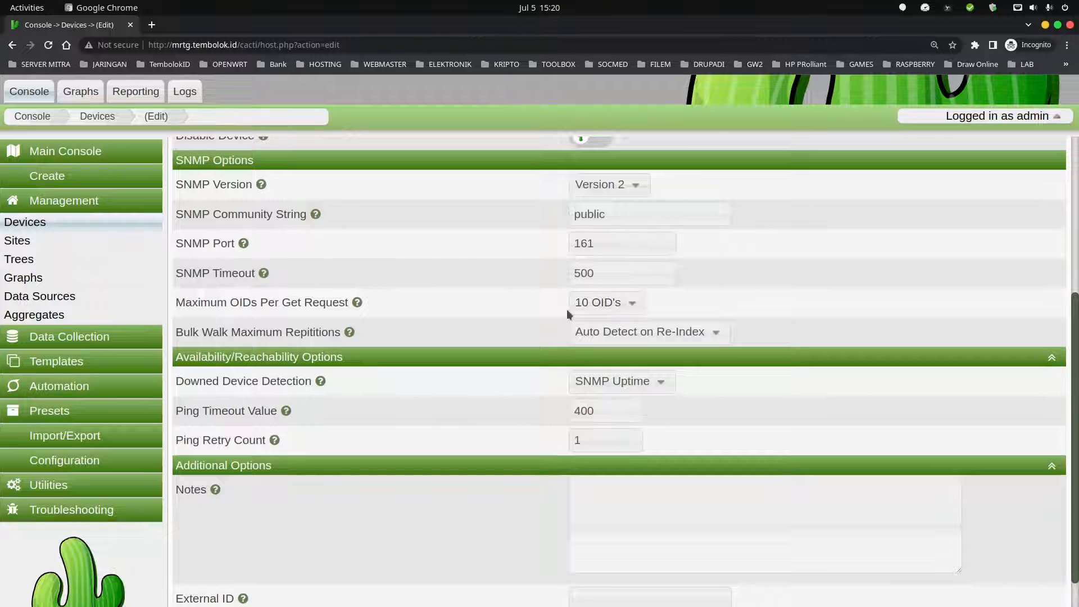
scroll(521, 363, down, 1)
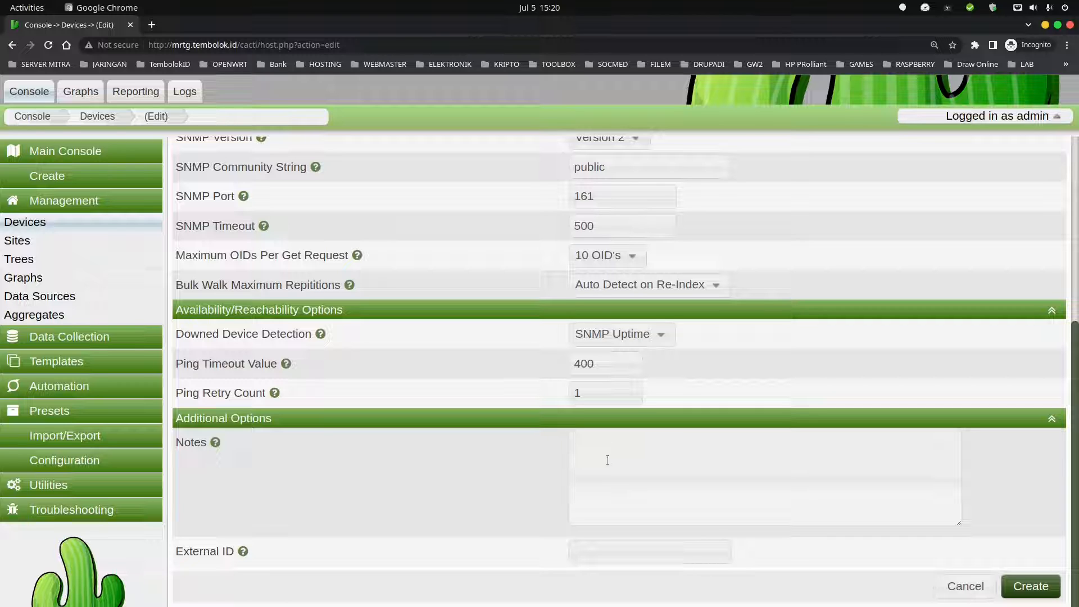
text(Router Utama TBID-Plarangan)
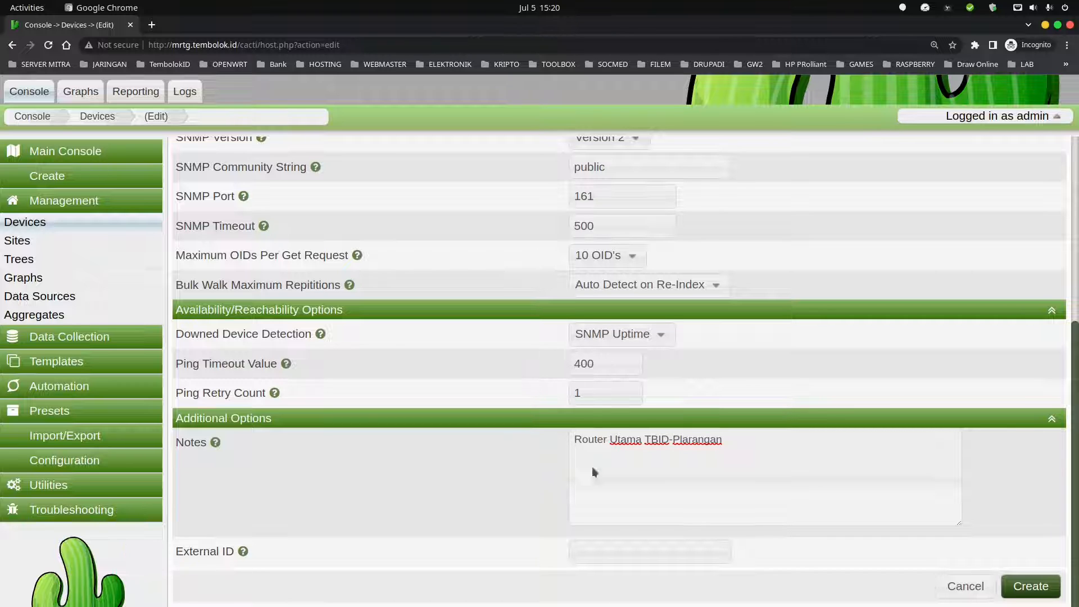
click(1032, 590)
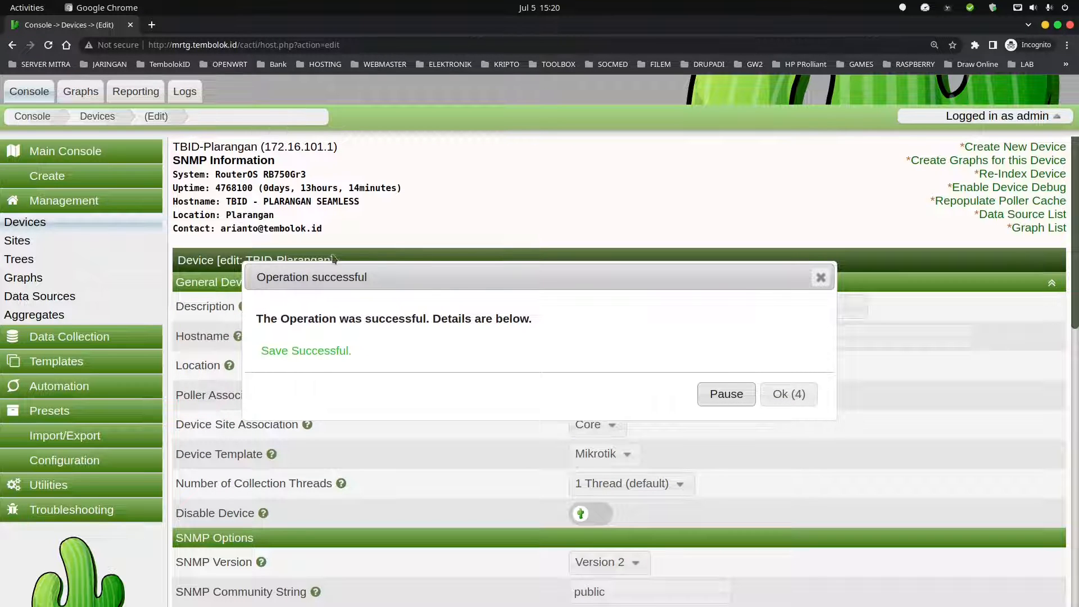
click(788, 395)
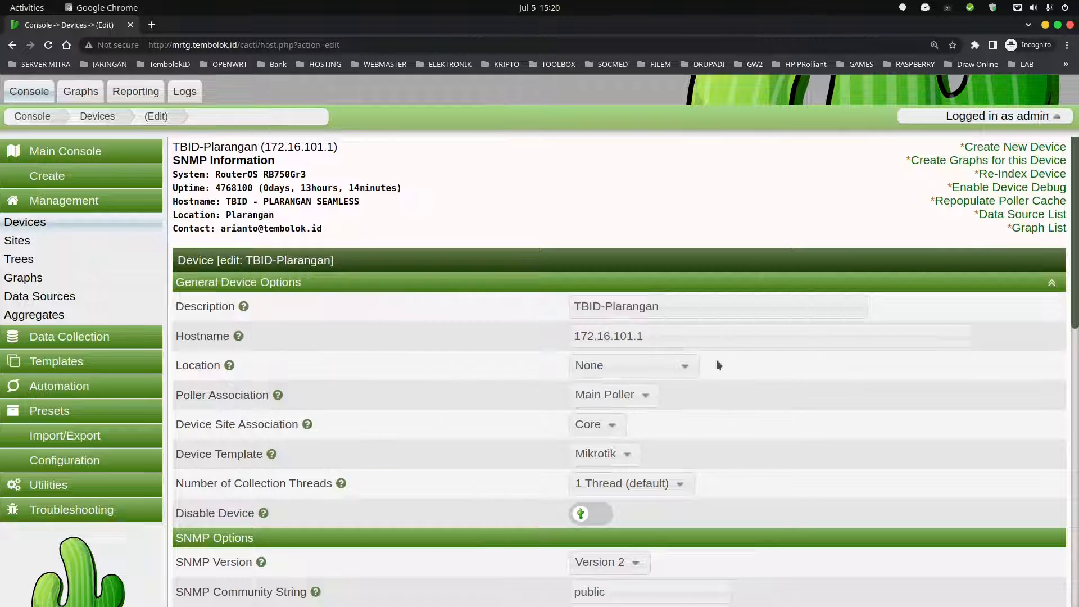
Step: Examine the TBID-Plarangan device's SNMP information, associated graph templates and data queries
drag(329, 230, 290, 176)
click(219, 154)
click(281, 152)
drag(232, 203, 313, 201)
click(242, 217)
drag(231, 216, 307, 229)
click(272, 213)
click(308, 229)
drag(247, 187, 291, 175)
click(316, 180)
drag(217, 175, 306, 164)
click(292, 173)
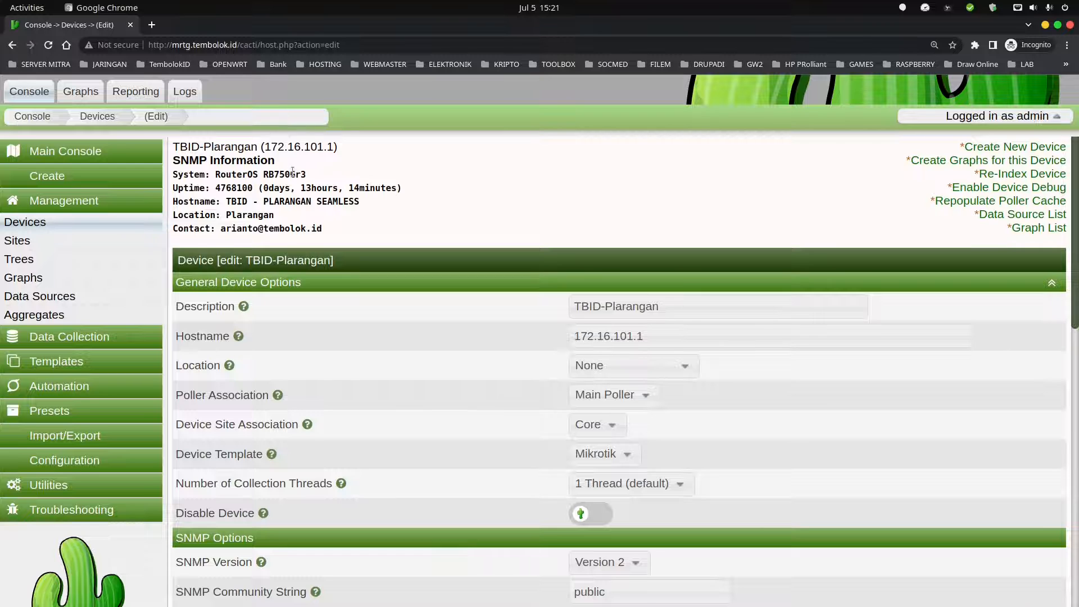
scroll(669, 326, down, 12)
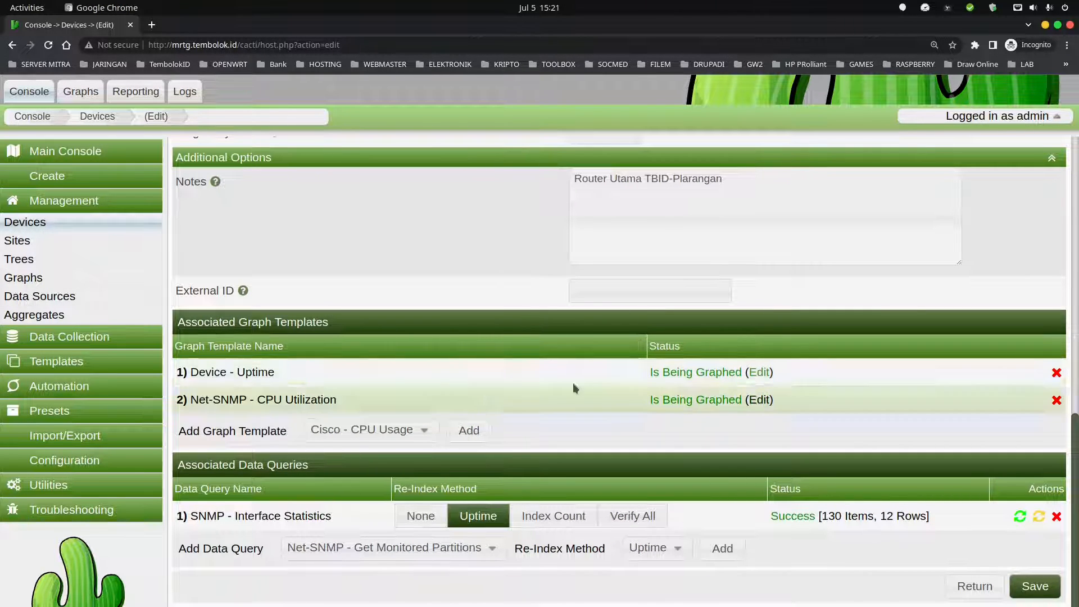
scroll(508, 382, up, 8)
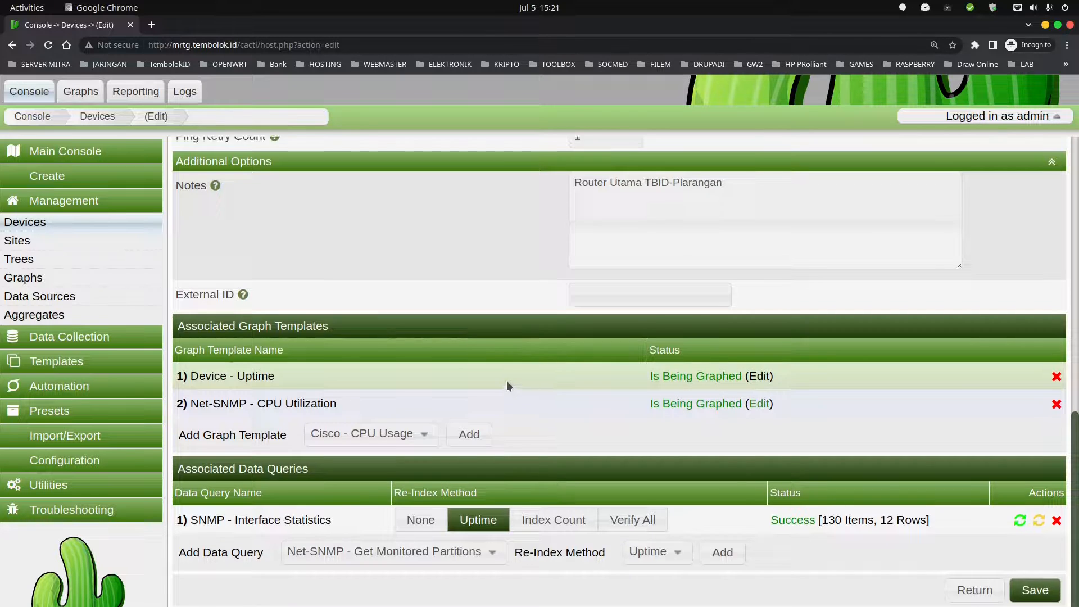
scroll(524, 375, up, 4)
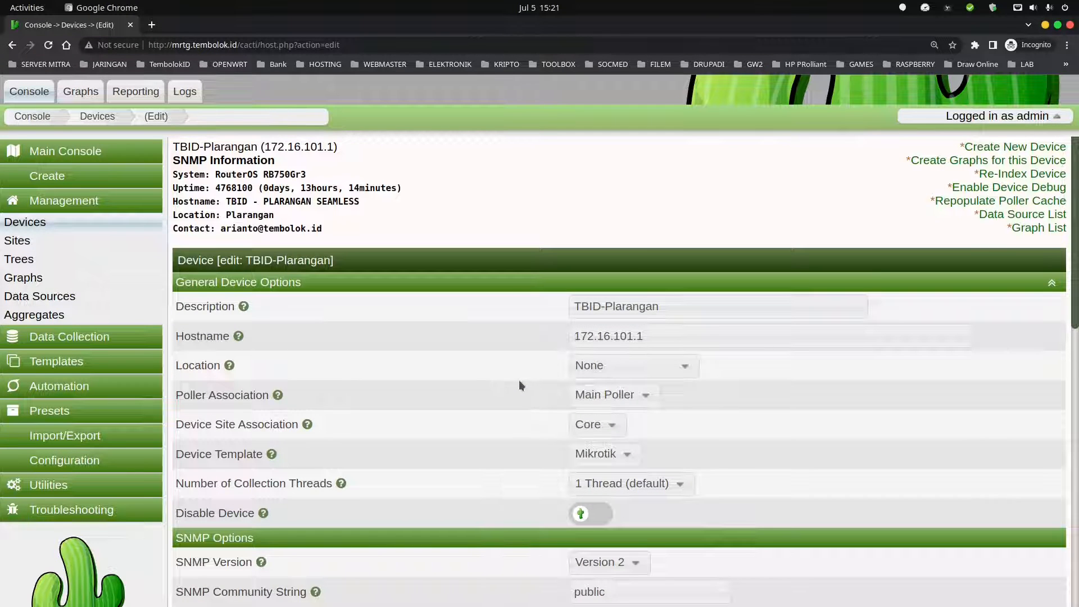
scroll(518, 379, down, 10)
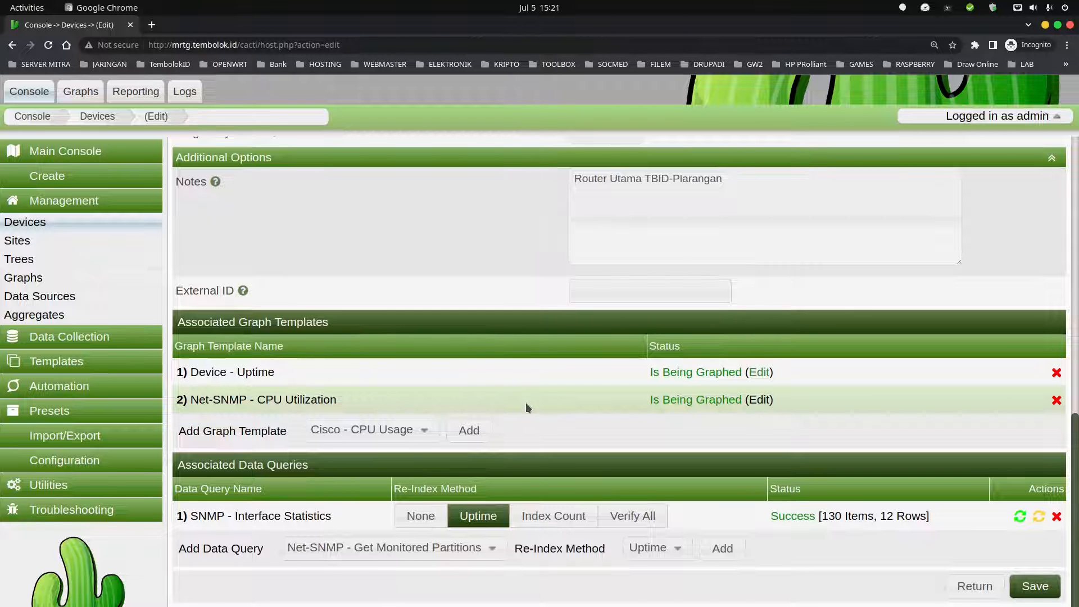
scroll(526, 406, up, 10)
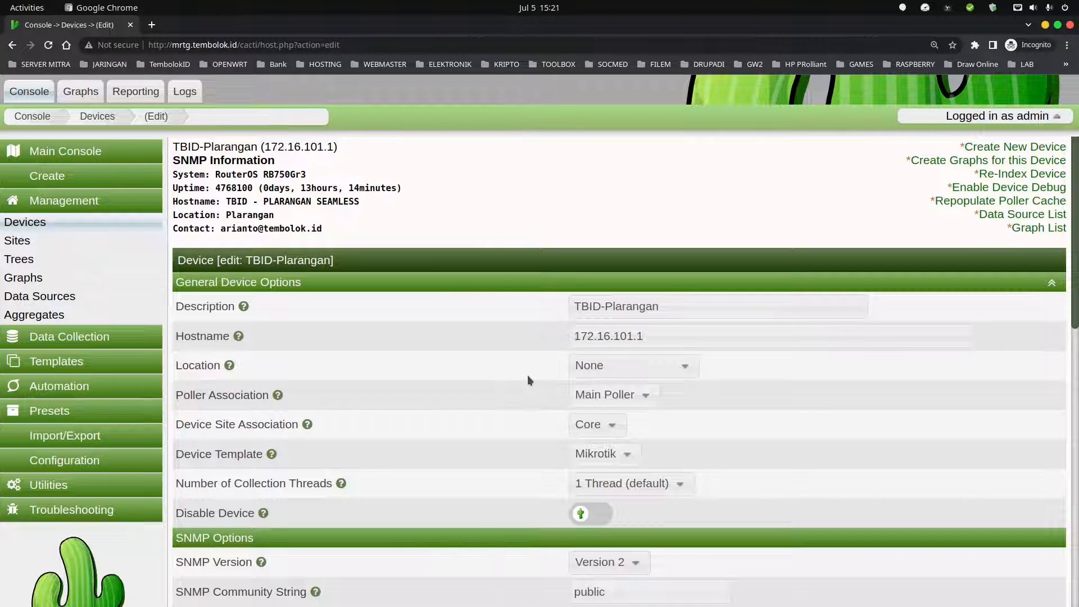
Step: Open graph creation for the TBID-Plarangan device and review its SNMP interface list
click(985, 164)
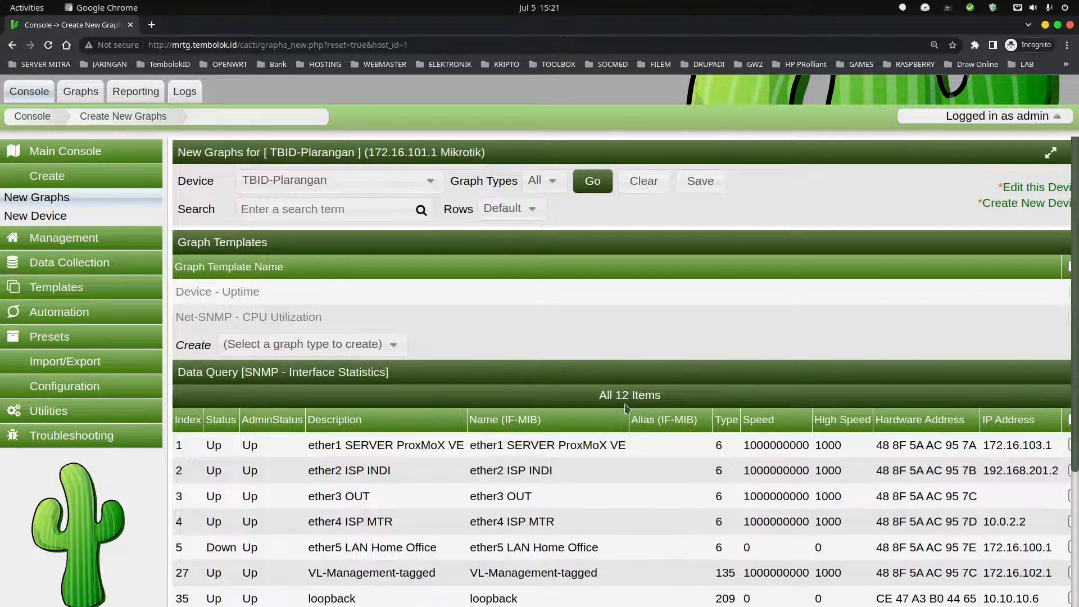
scroll(579, 455, down, 1)
scroll(579, 455, down, 3)
scroll(585, 450, up, 4)
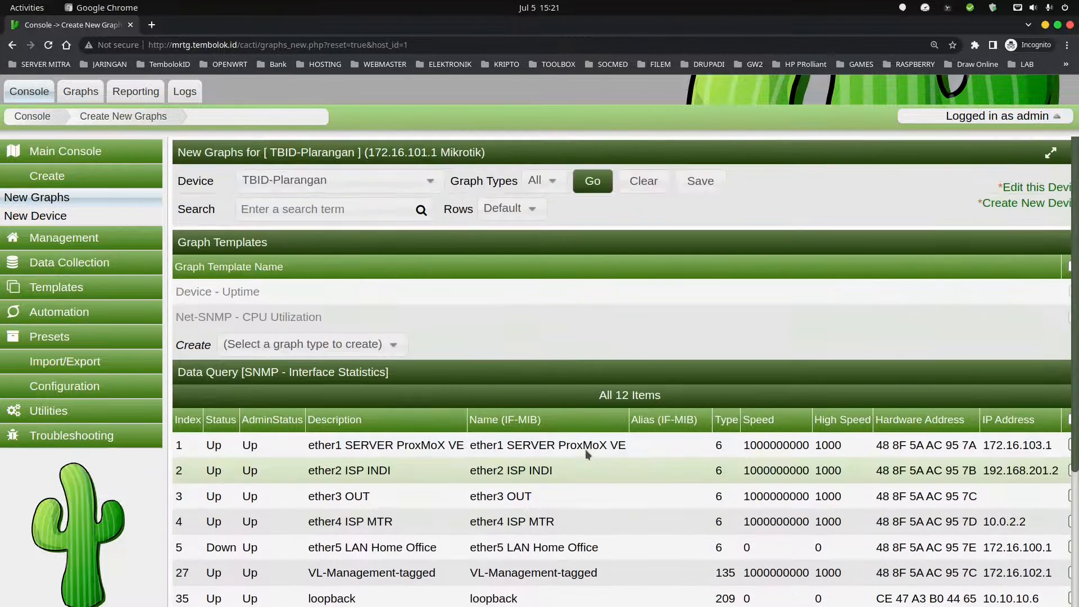
scroll(585, 450, down, 3)
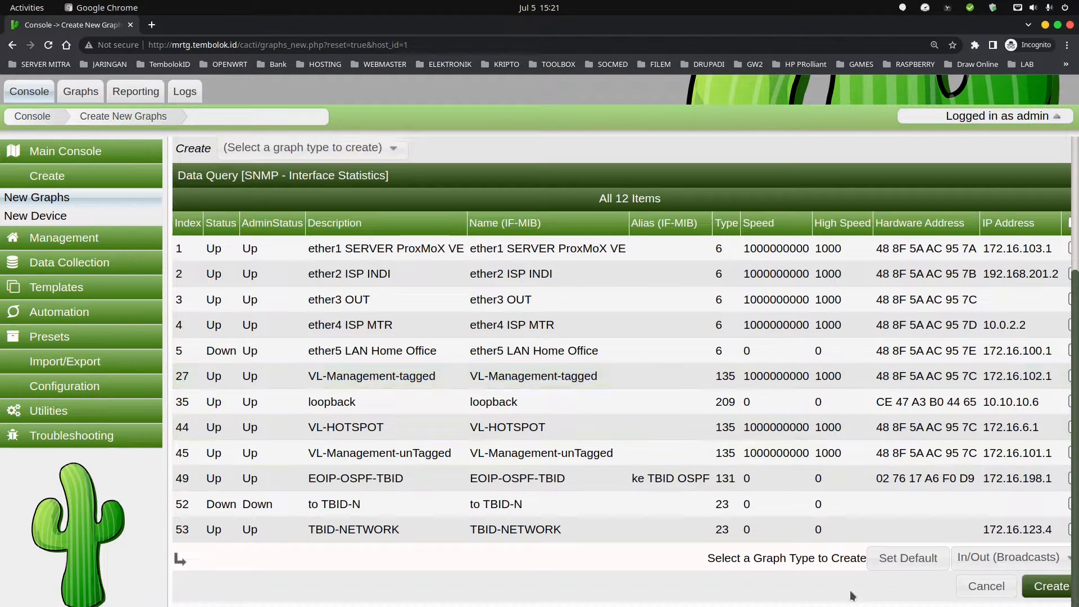
Step: Choose In/Out Bits (BW) as the interface graph type and make it the default
click(1060, 563)
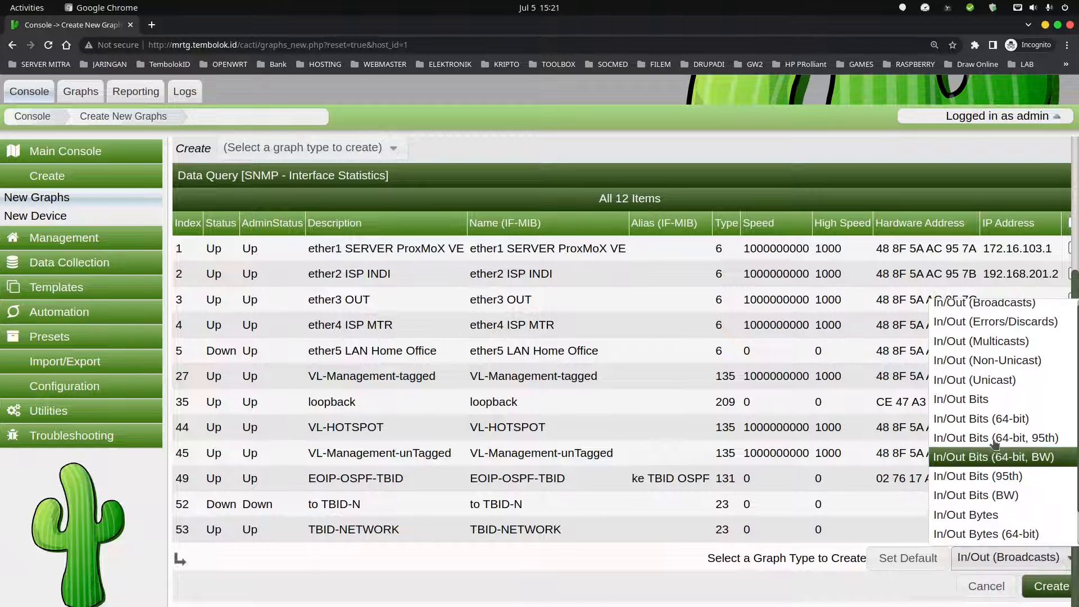
scroll(1006, 531, down, 1)
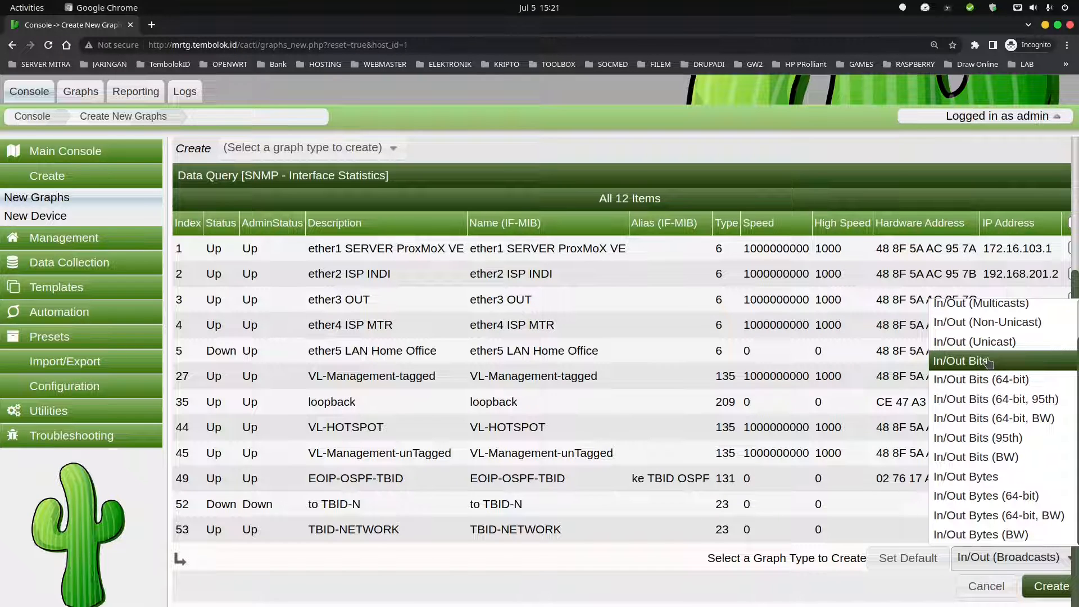
click(988, 459)
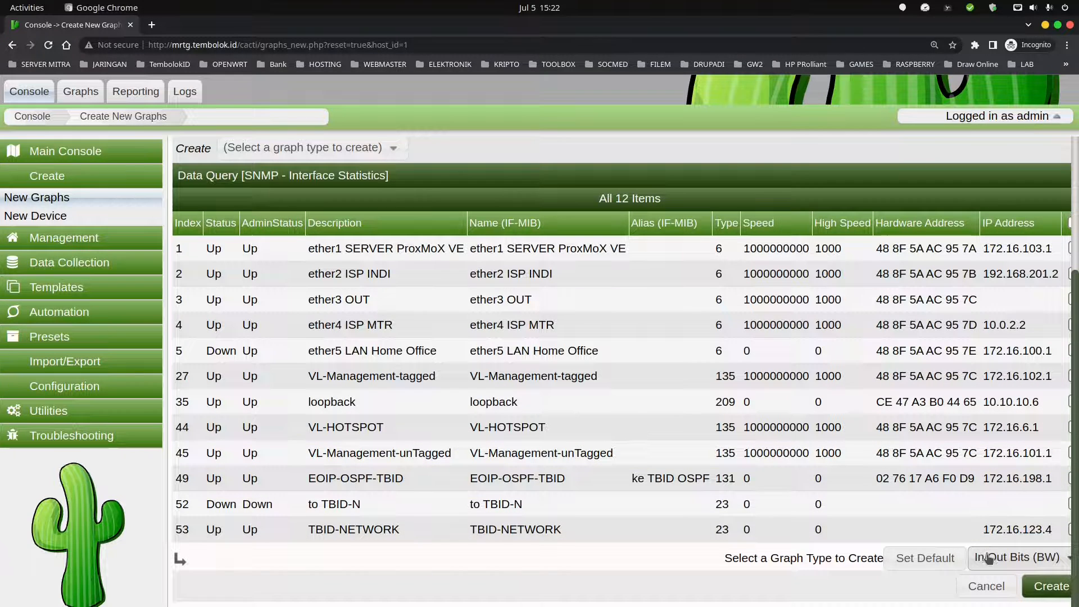
click(921, 559)
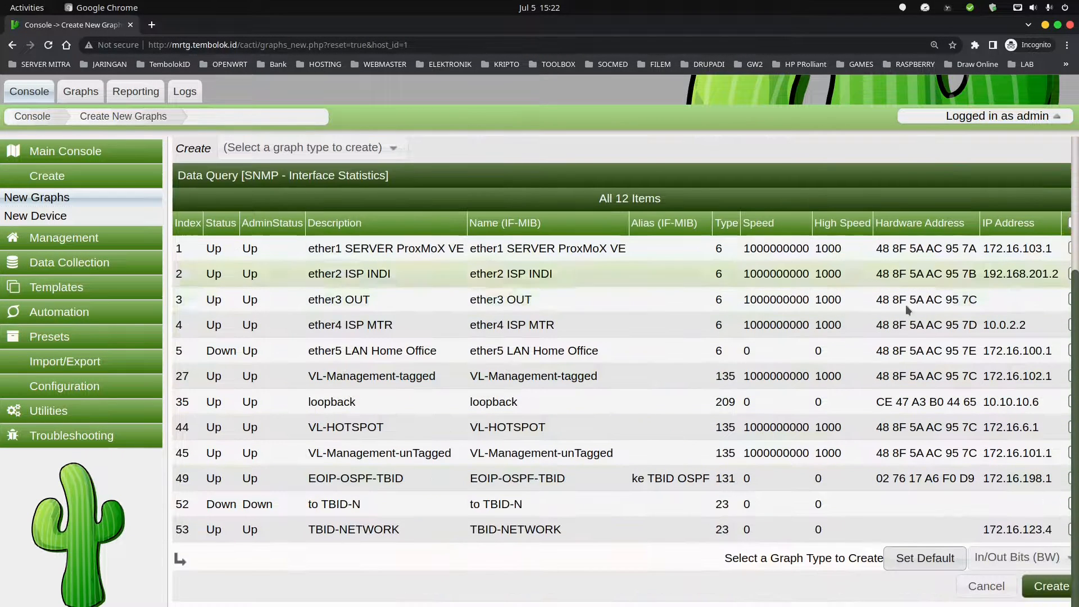
key(ctrl+minus)
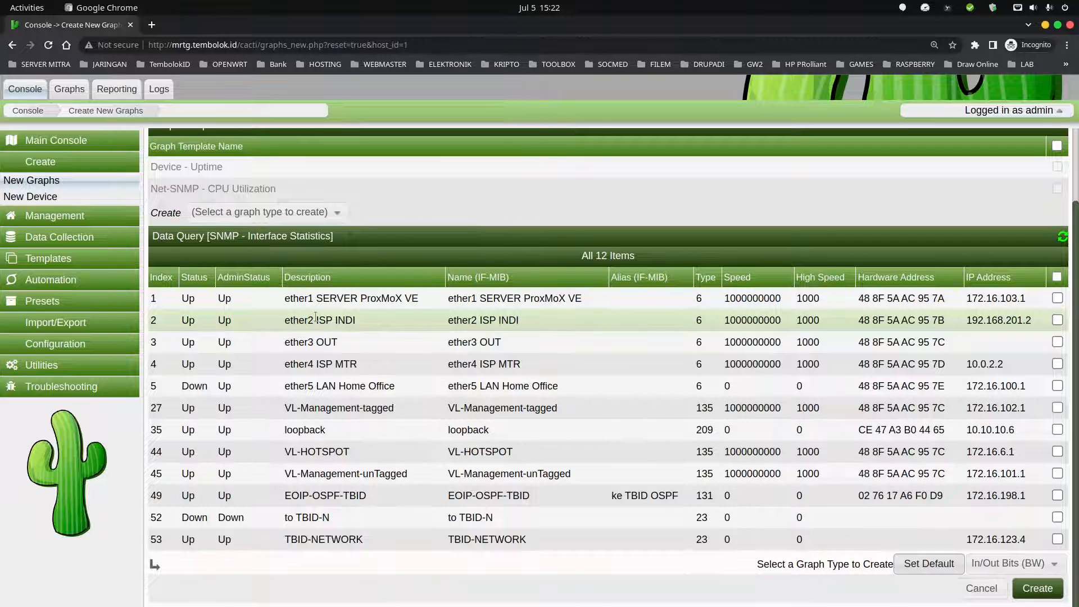
Step: Create In/Out Bits traffic graphs for the interfaces ether2 ISP INDI, ether4 ISP MTR and VL-HOTSPOT
drag(314, 319, 368, 319)
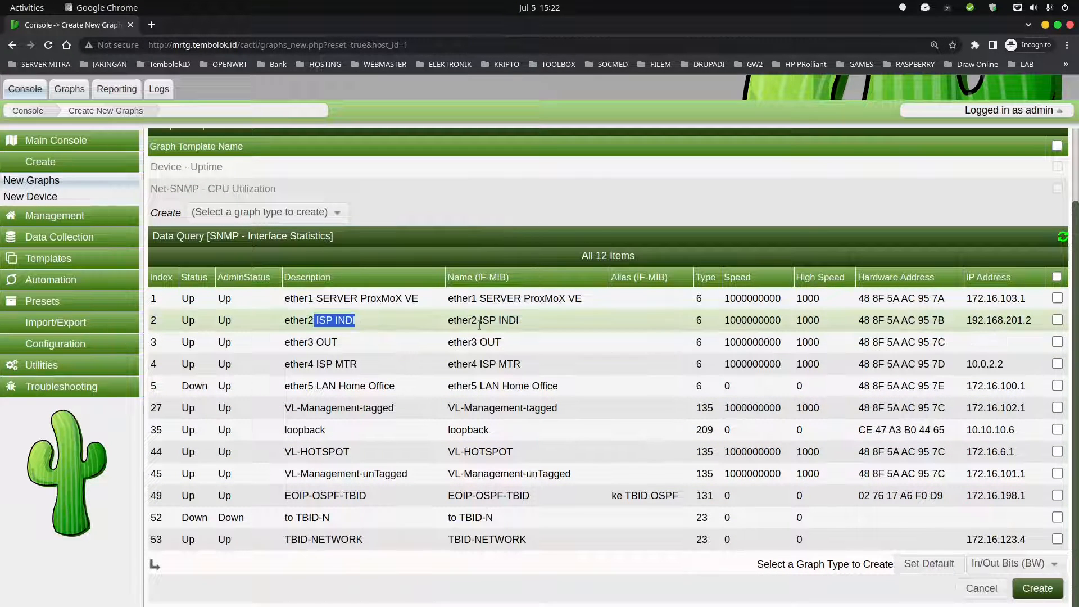
click(1056, 320)
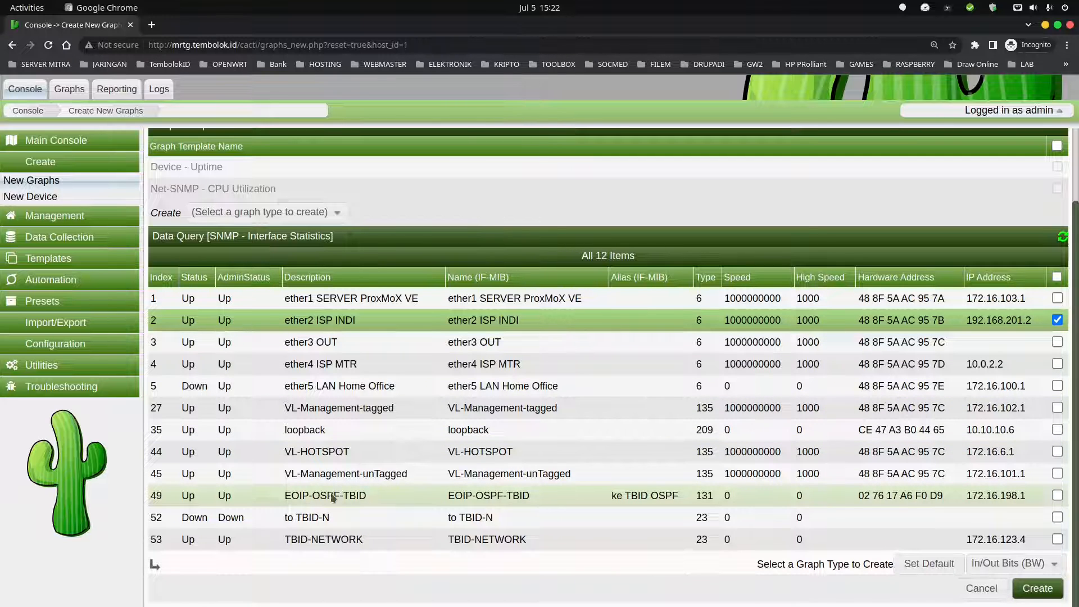
click(371, 364)
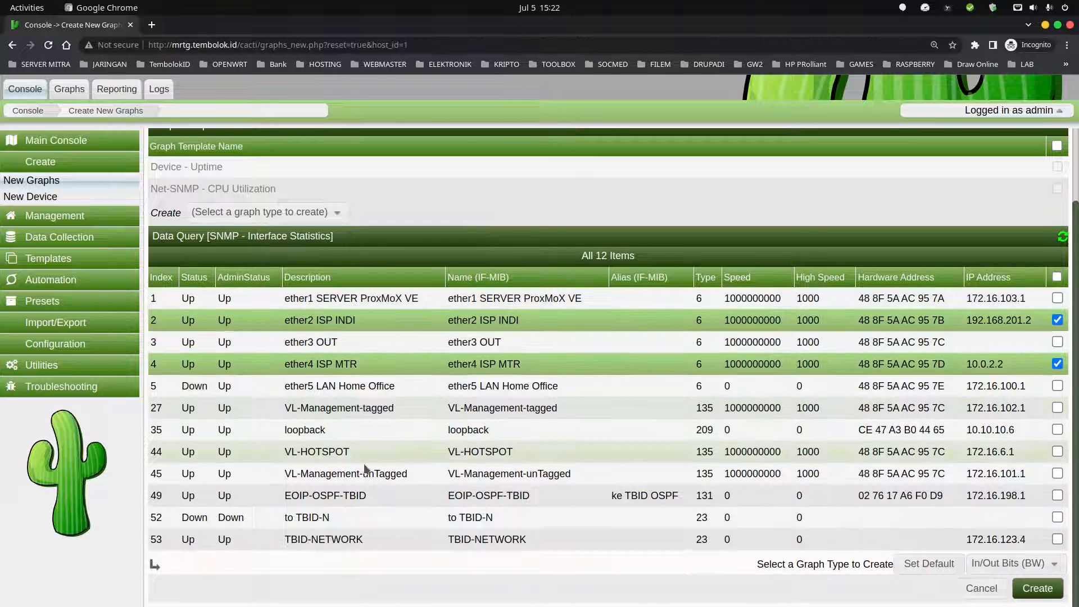
click(638, 452)
click(1039, 590)
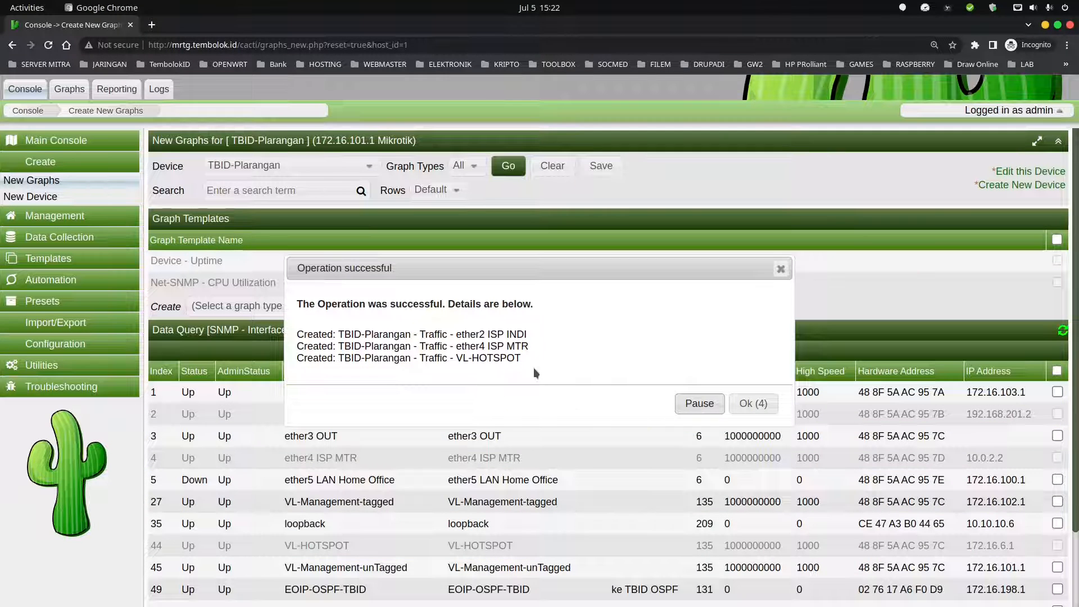
click(753, 401)
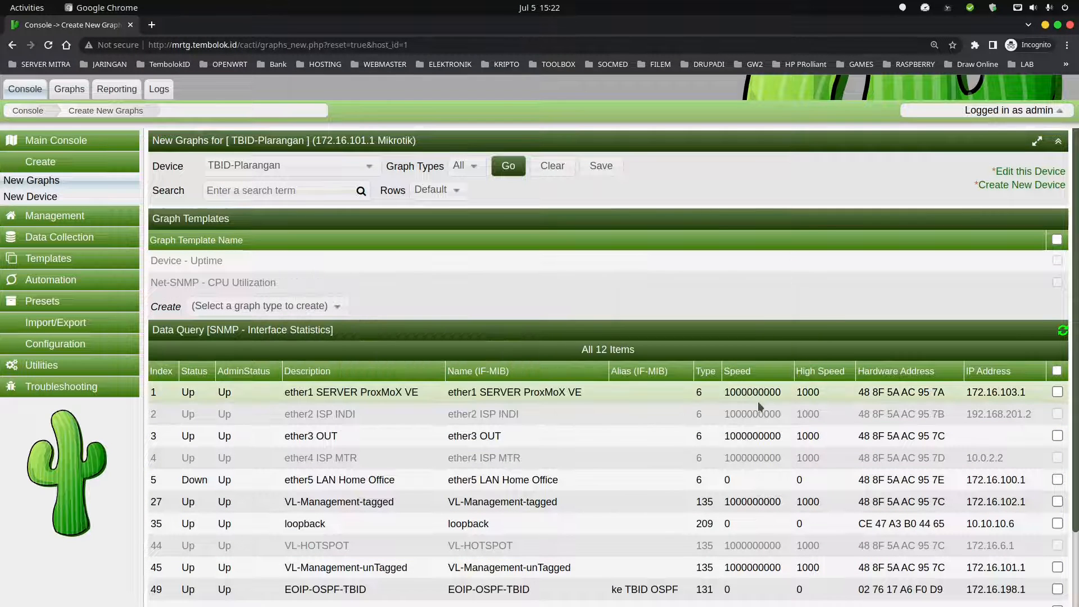
Step: Open the graph preview and look through all of the device's newly created graphs
scroll(768, 366, down, 3)
scroll(773, 373, up, 3)
scroll(773, 379, down, 3)
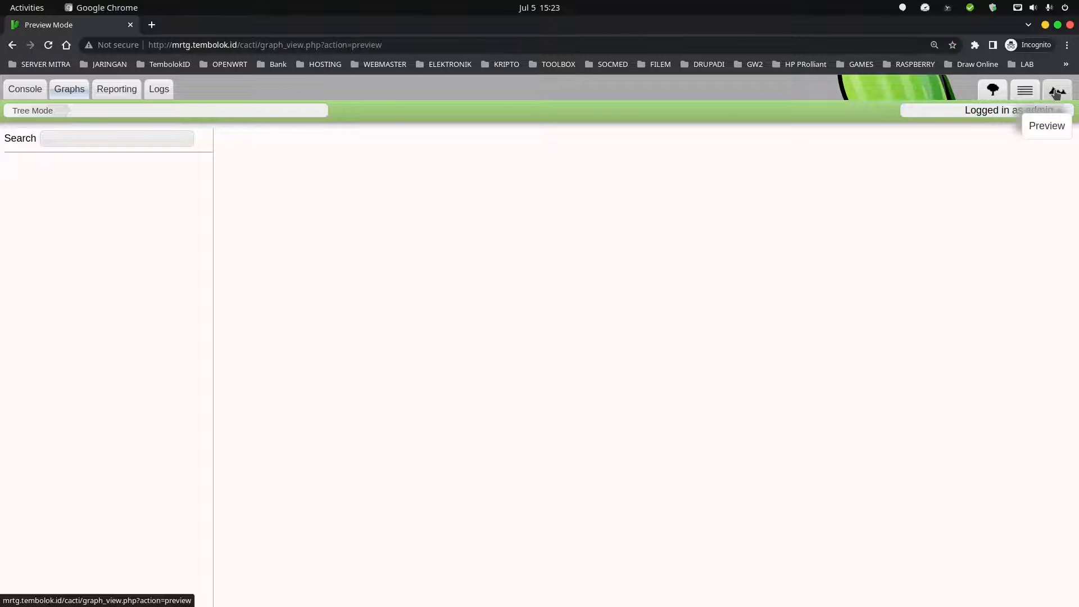
click(1056, 90)
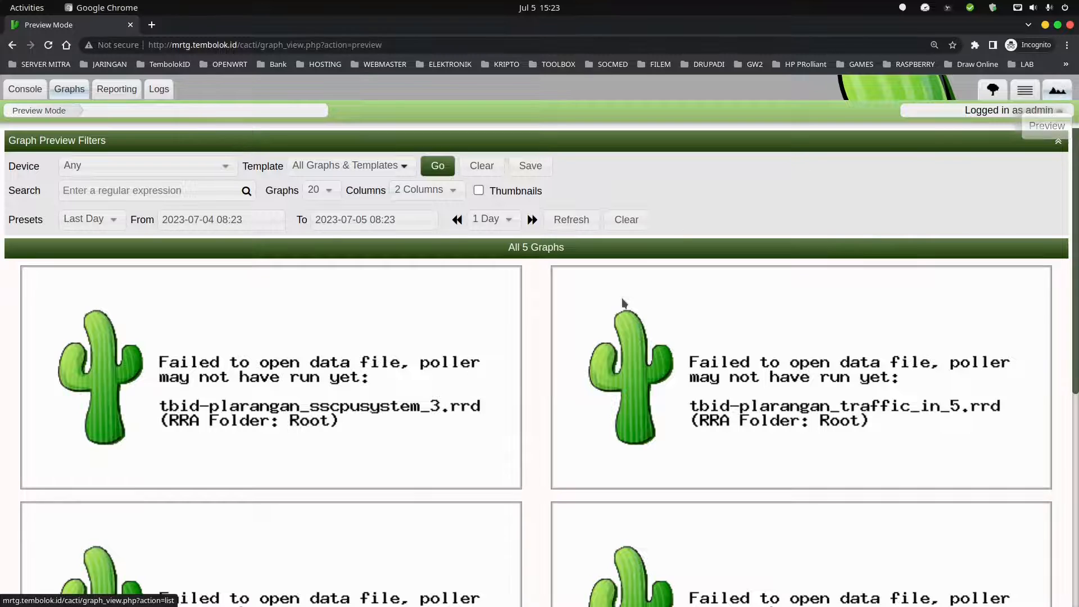
scroll(614, 329, down, 3)
scroll(613, 329, down, 4)
scroll(504, 315, up, 8)
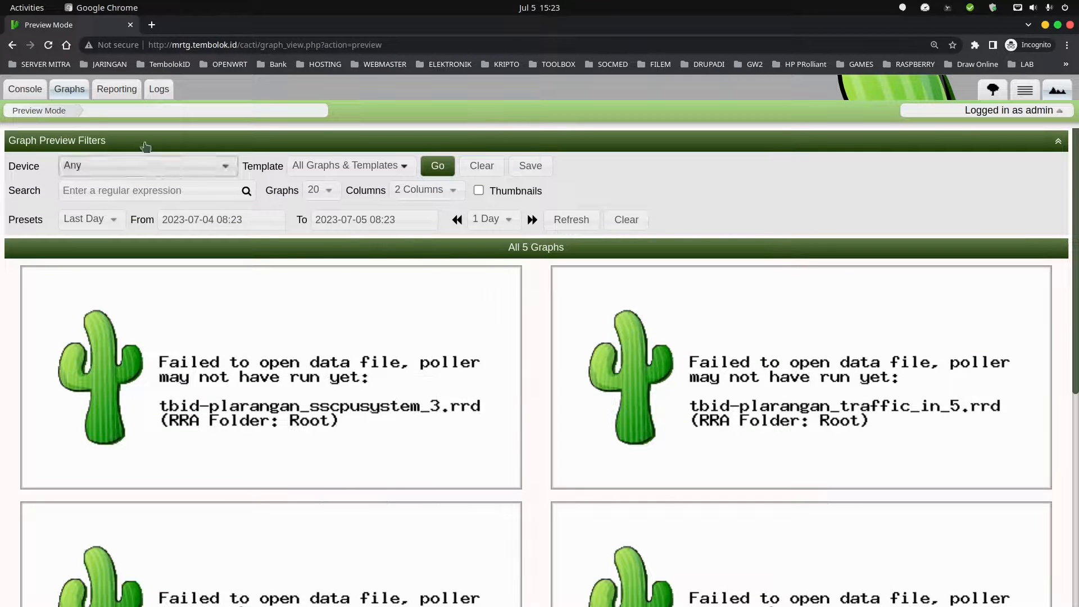
Step: Open the graph tree management and delete the Default Tree
click(35, 92)
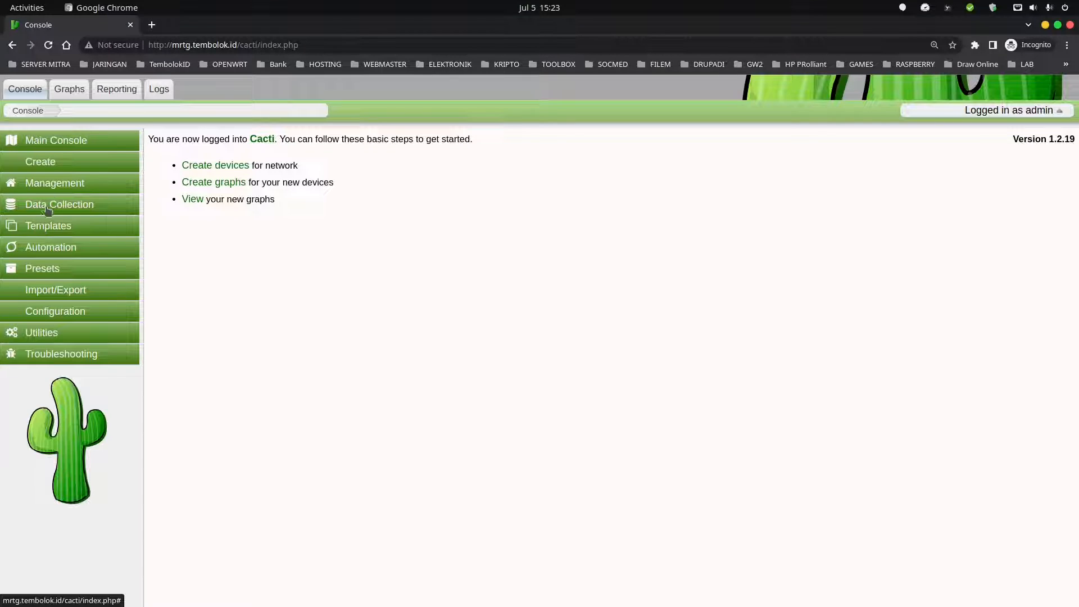
click(50, 186)
click(11, 235)
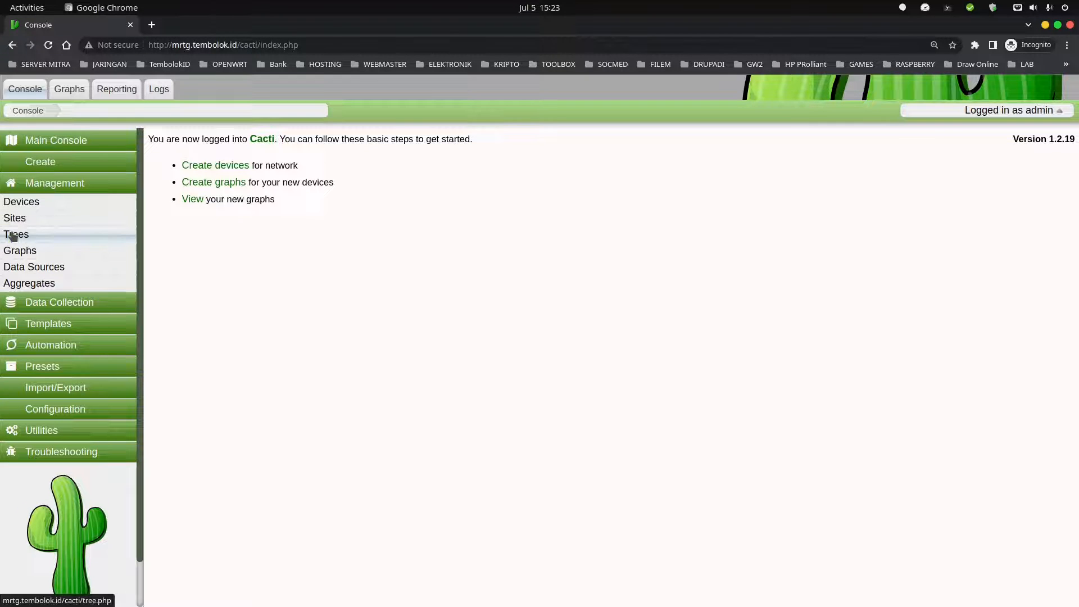
click(975, 142)
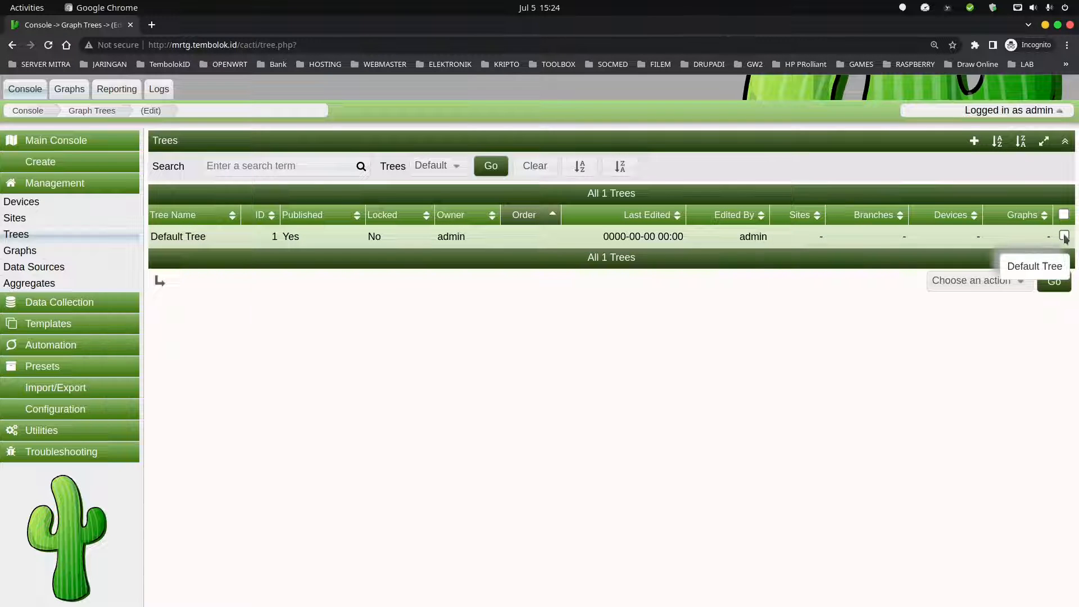
click(1065, 236)
click(998, 282)
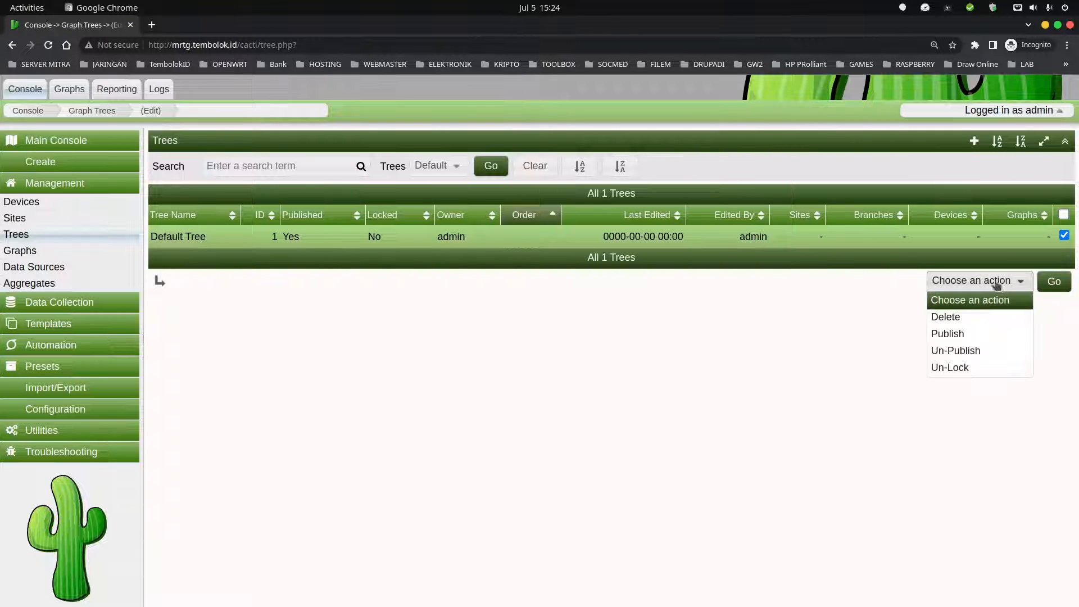
click(957, 317)
click(1053, 282)
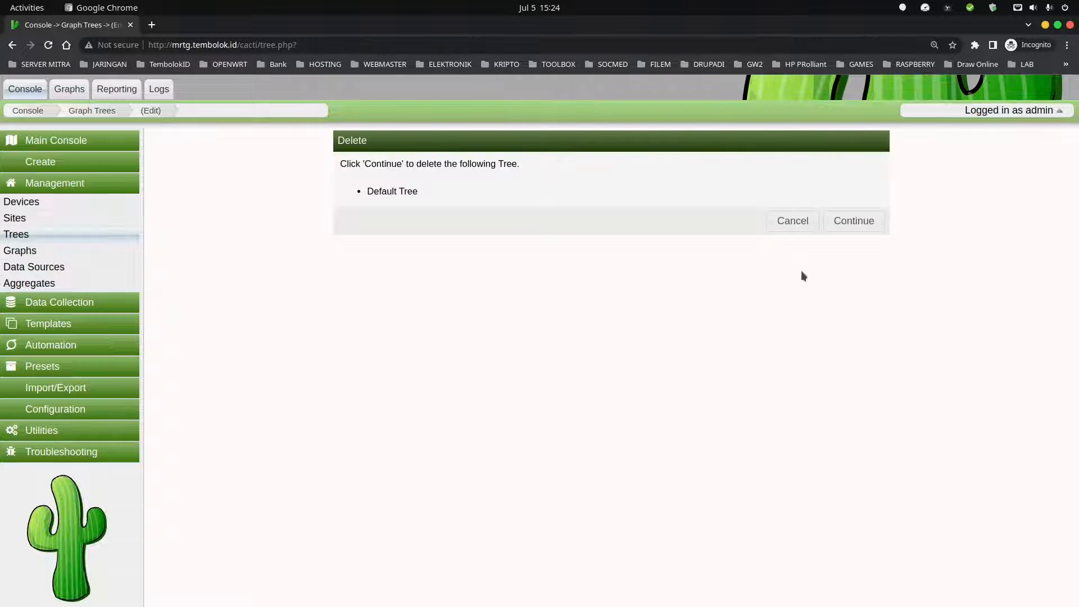
click(840, 223)
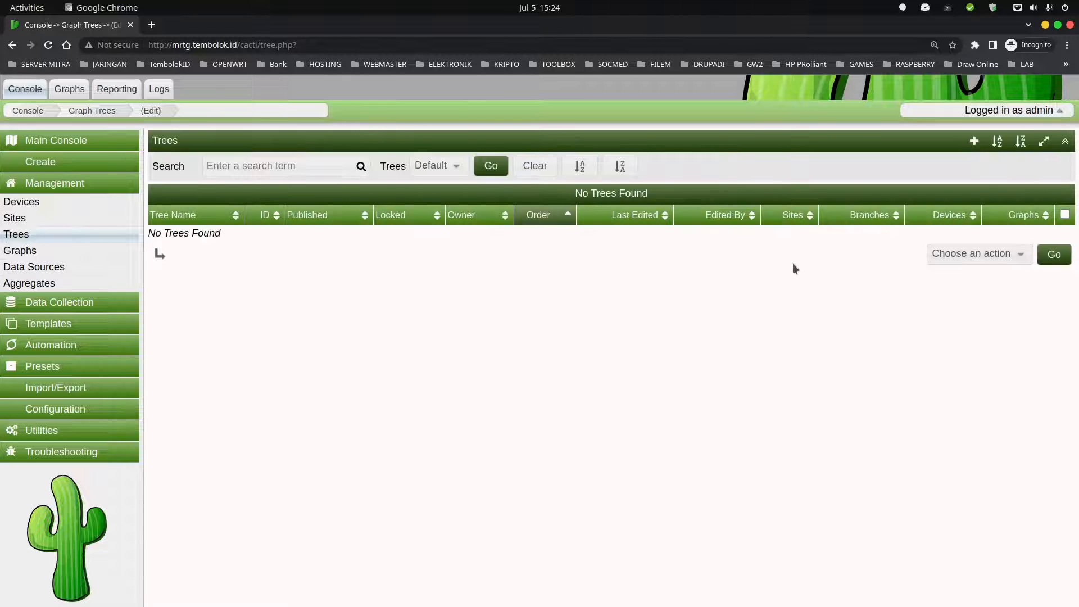
Step: Create a new graph tree named "Tembolok.ID" with manual ordering
click(976, 142)
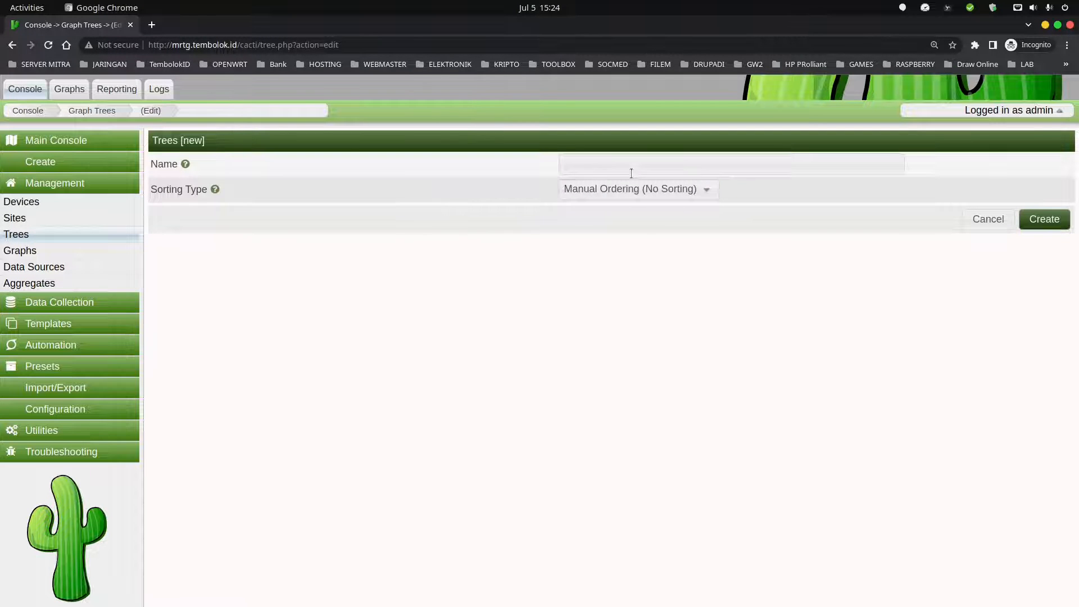
text(Tembolok.)
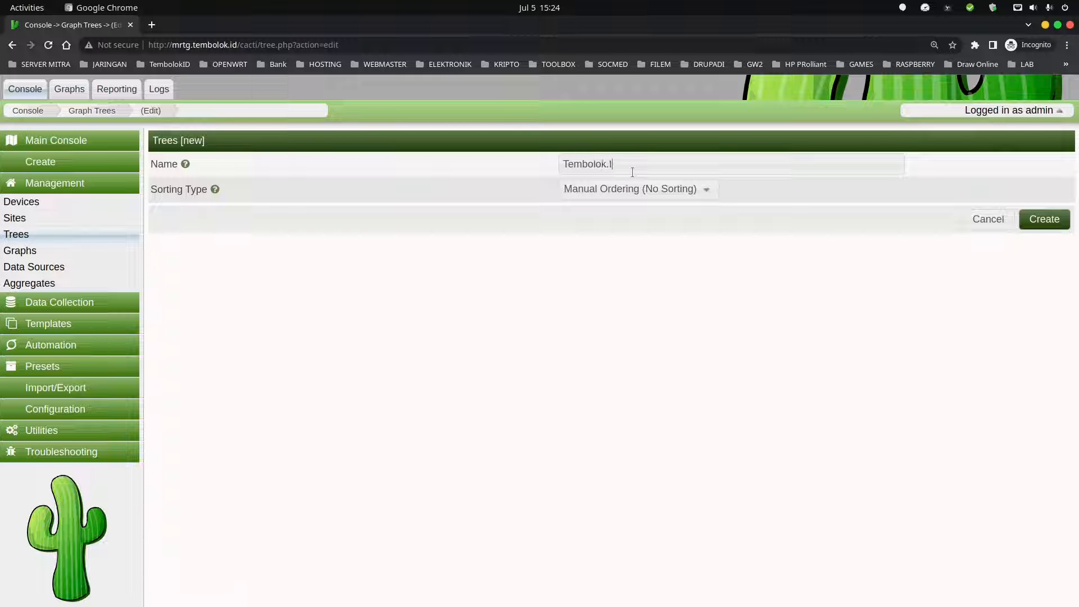
text(ID)
click(1045, 221)
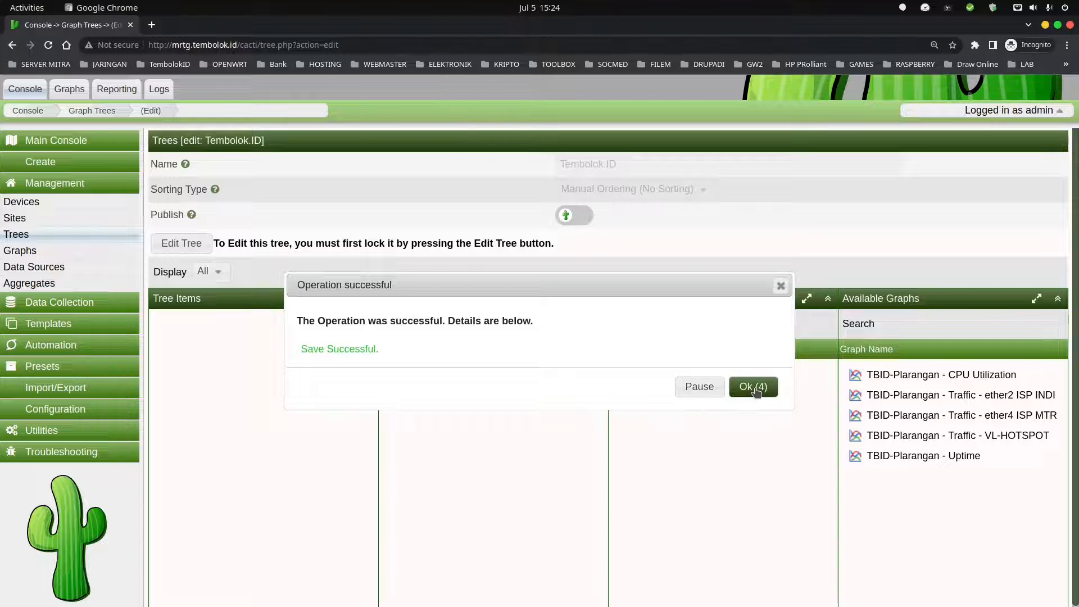
click(755, 386)
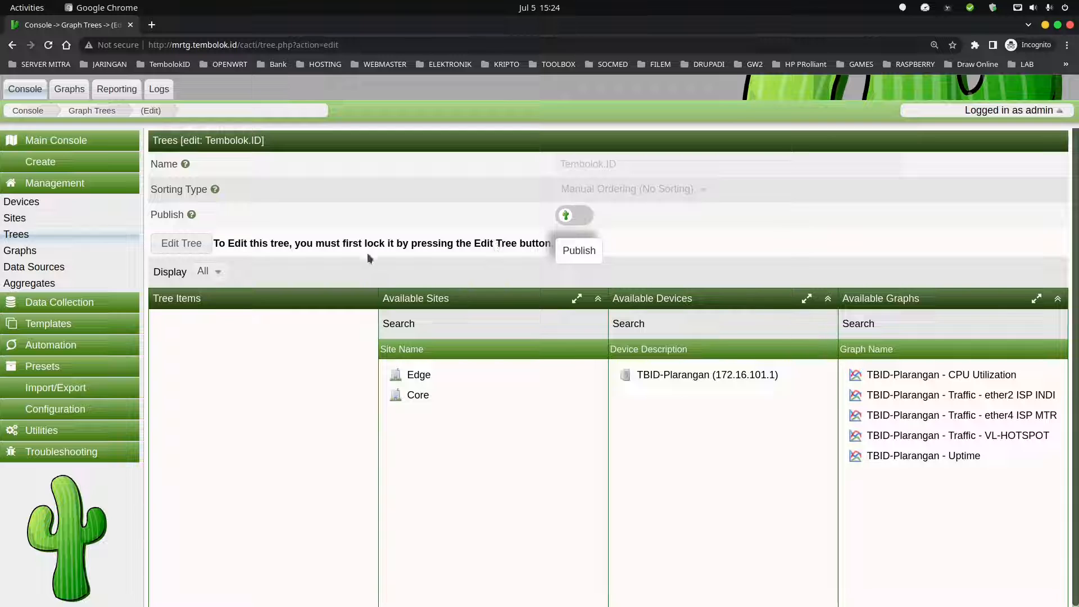
Step: Lock the Tembolok.ID tree for editing and switch on its publishing
drag(396, 247, 494, 248)
click(493, 247)
click(192, 248)
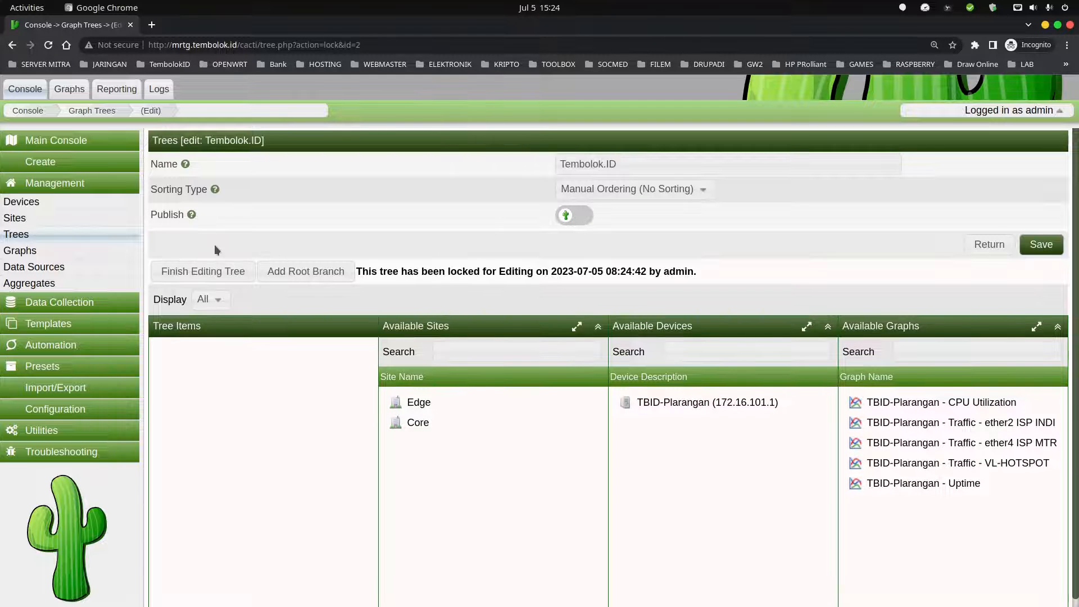
click(578, 216)
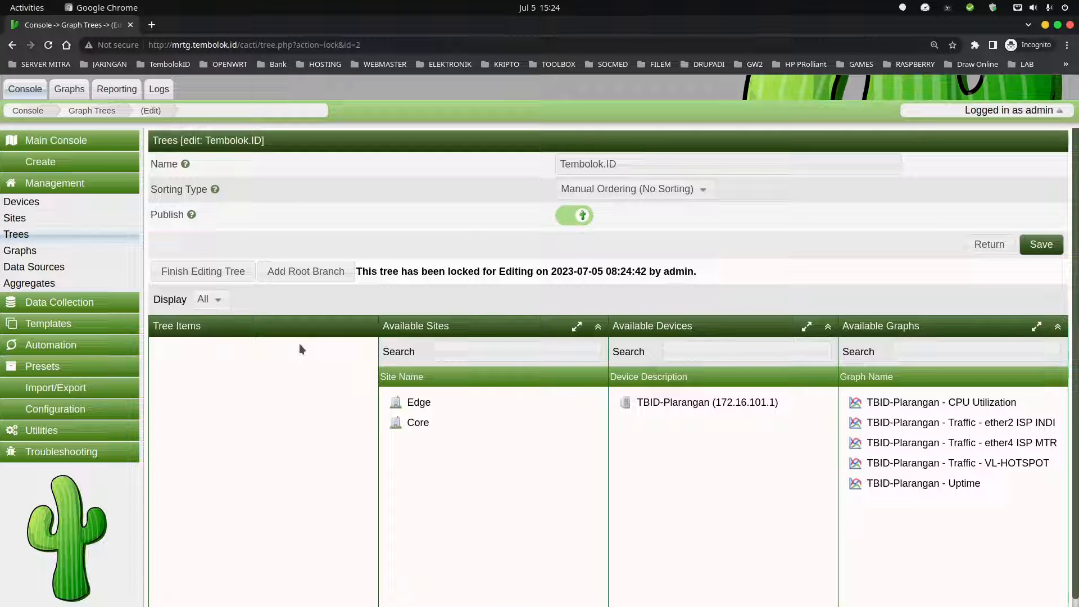
Step: Add a root branch named "TBID-Hotspot" to the Tembolok.ID tree
click(302, 275)
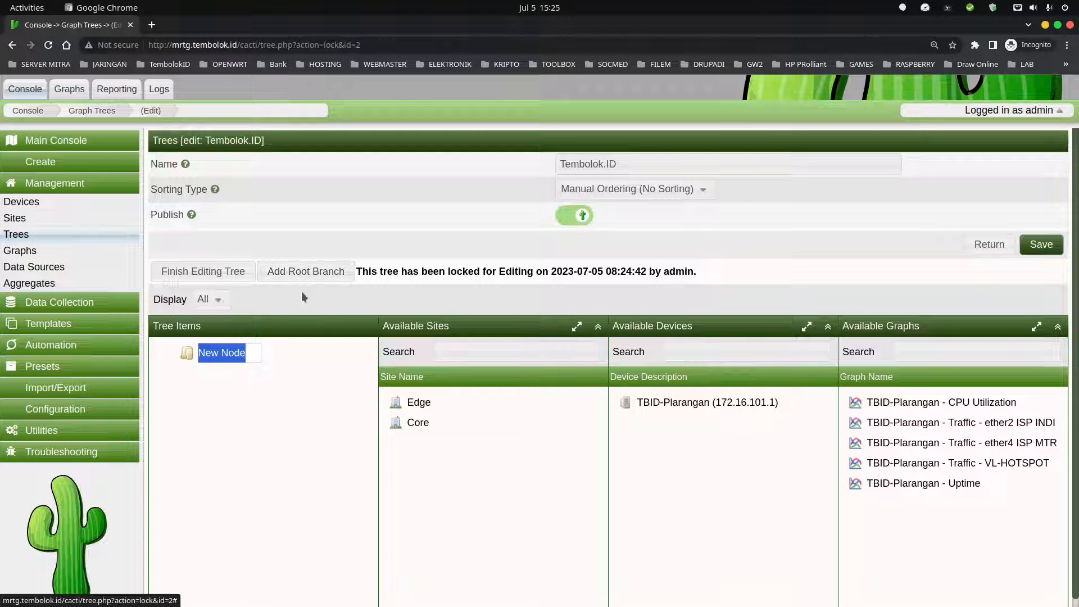
text(Plarangan)
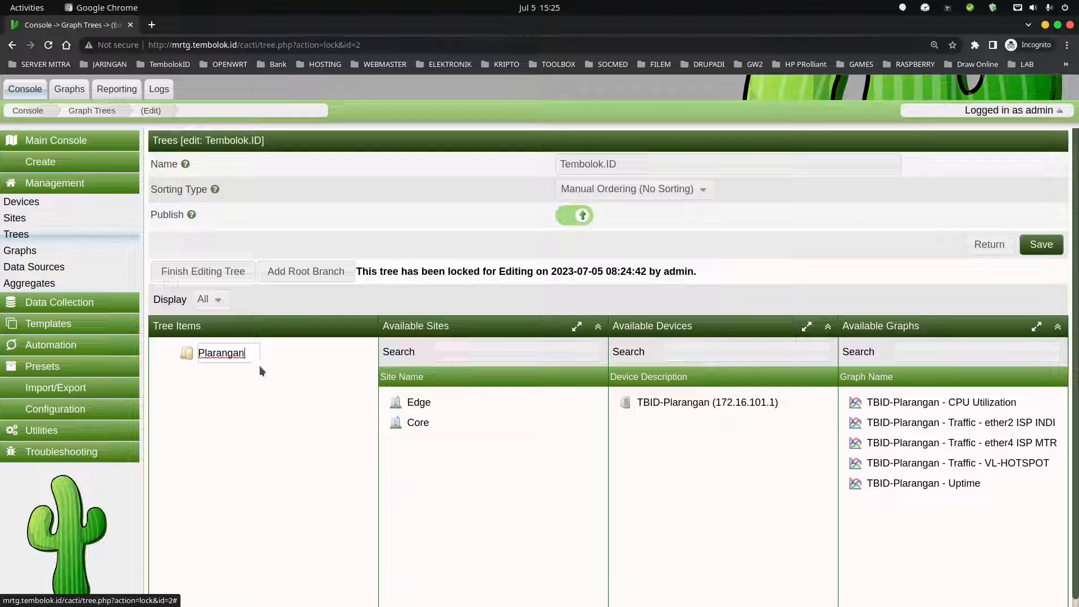
double_click(200, 350)
text(T)
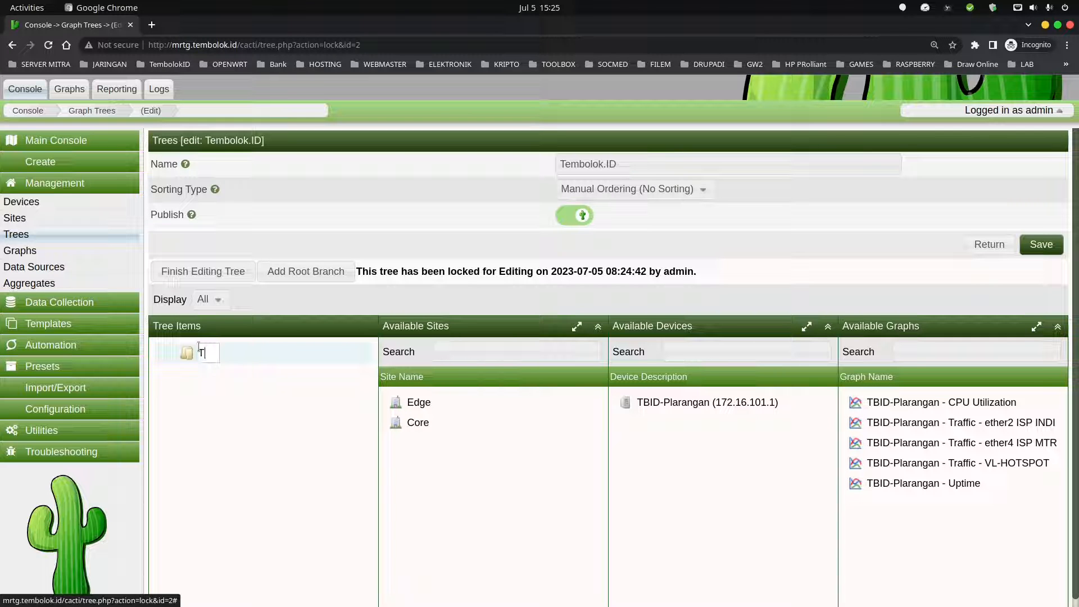
text(BID)
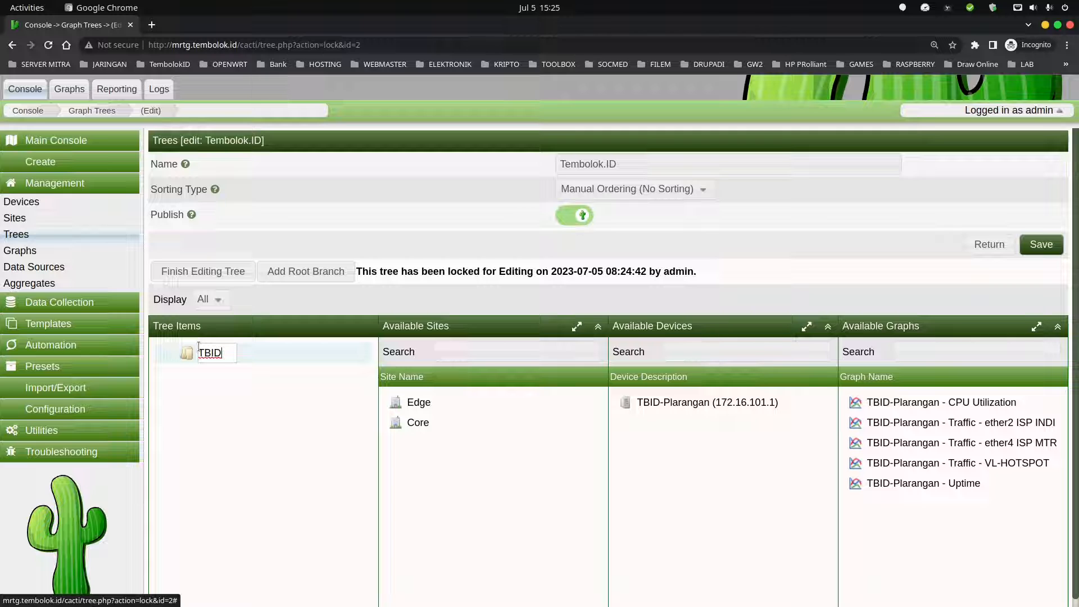
text(Hotspot)
key(Return)
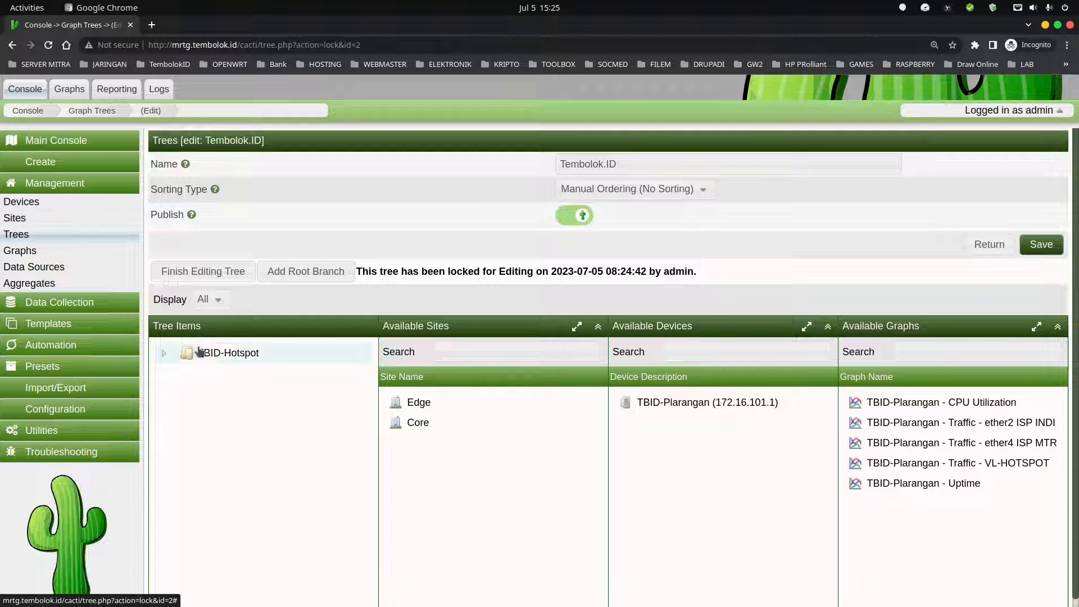
Step: Add the further root branches "Customer Jasa Setting" and "Mitra Sehati" to the tree
click(306, 272)
text(Customer Jasa Setting)
key(Return)
Step: Place the TBID-Plarangan device under the TBID-Hotspot branch and save the tree
click(198, 394)
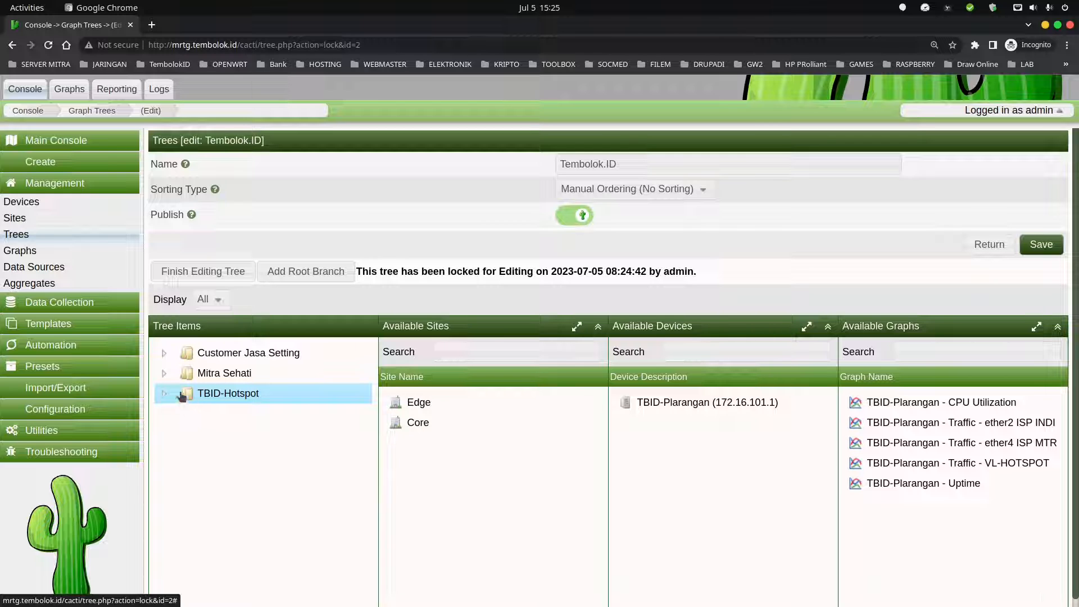
click(164, 393)
click(646, 403)
drag(630, 407, 212, 397)
click(165, 396)
click(234, 419)
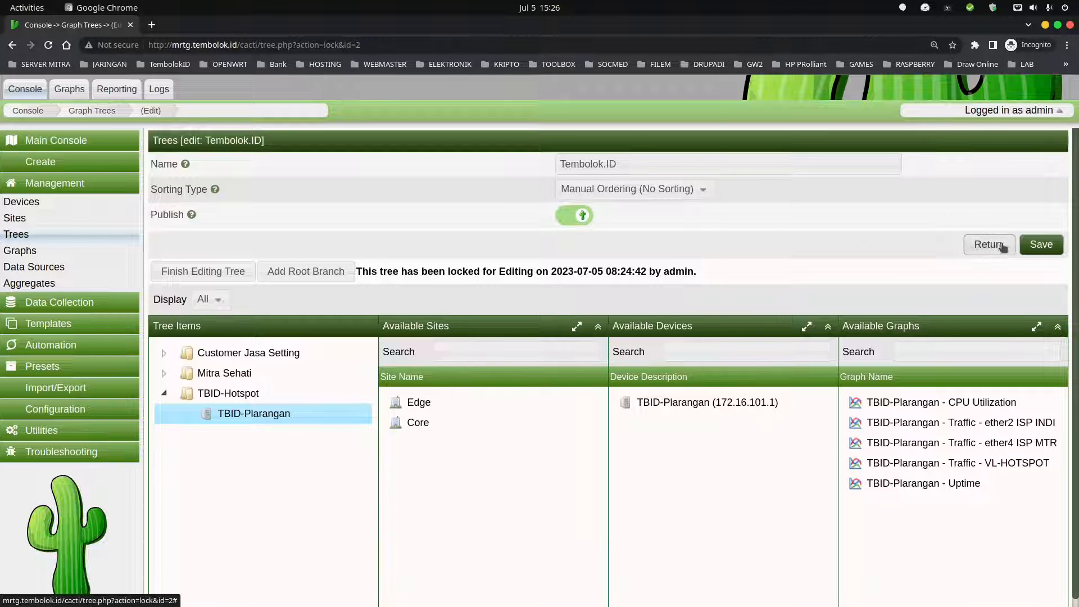
click(1034, 247)
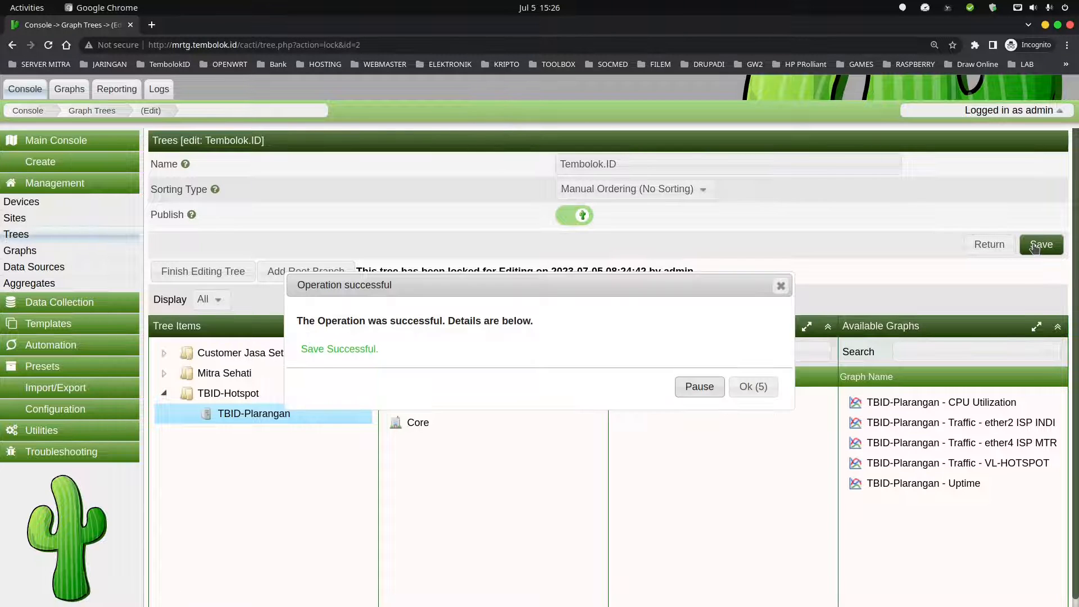
click(751, 387)
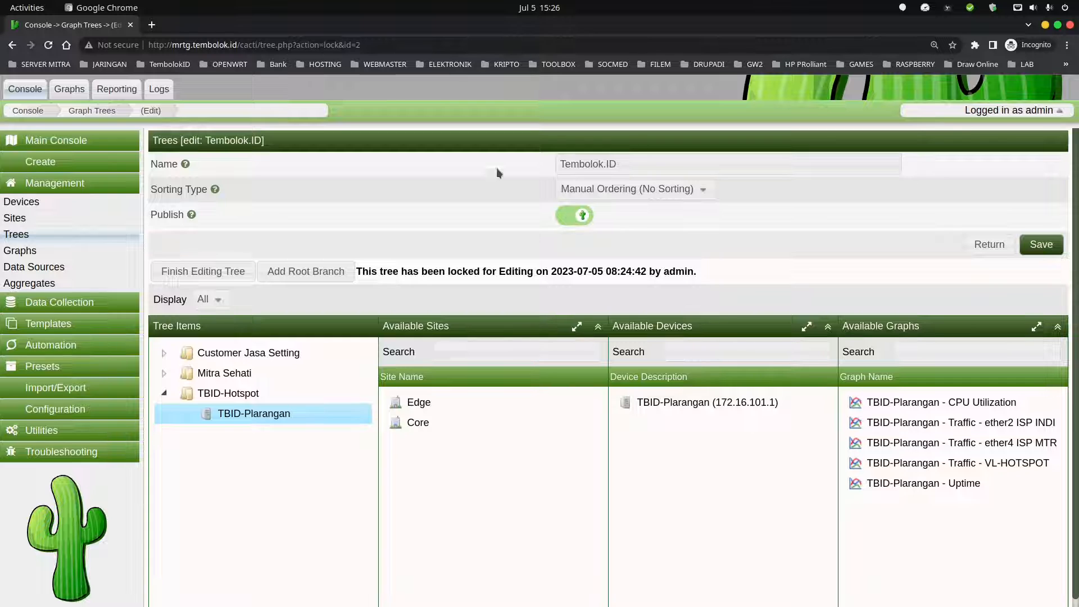
Step: Show the TBID-Plarangan graphs in tree mode under Tembolok.ID and TBID-Hotspot
click(84, 94)
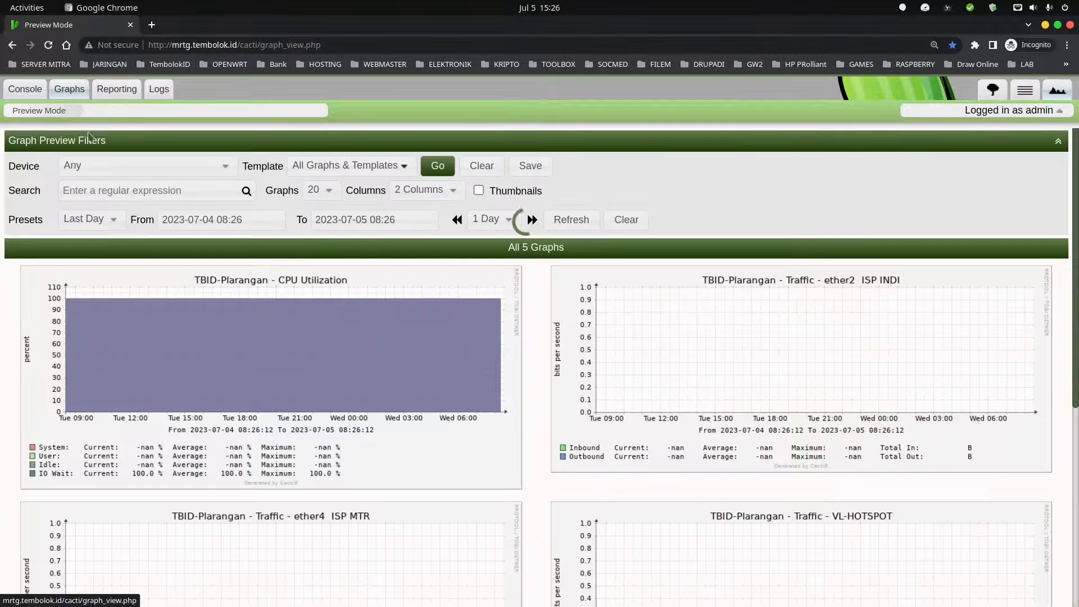
click(993, 92)
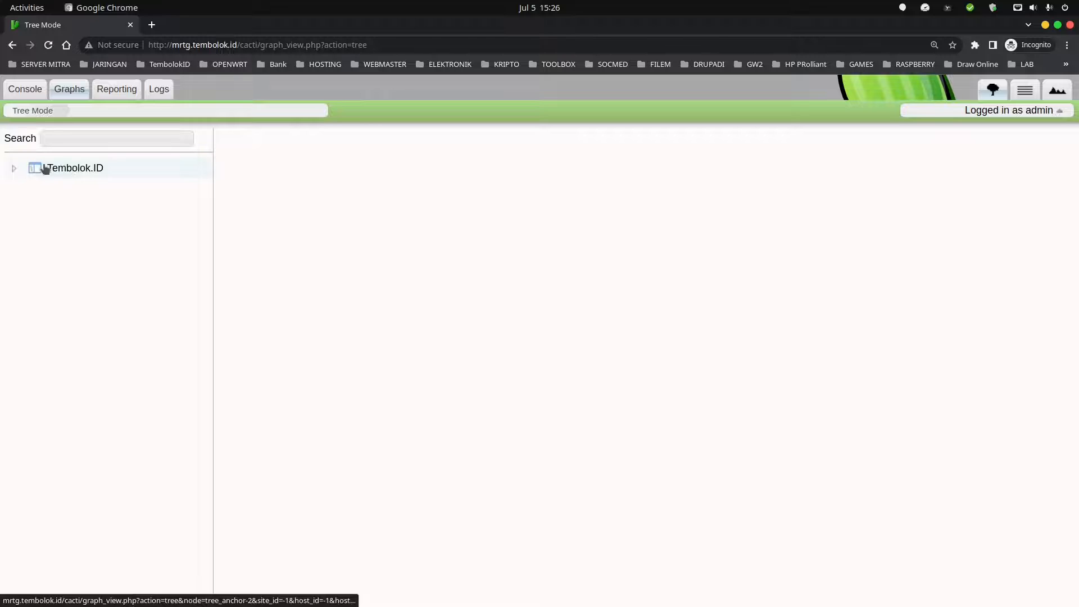
click(14, 169)
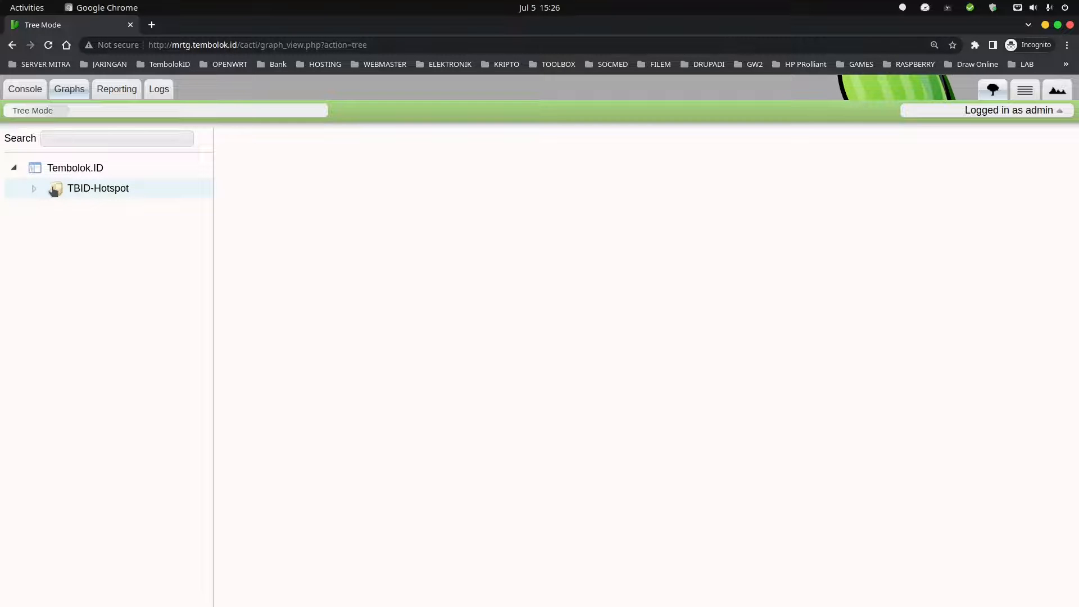
click(34, 188)
click(109, 209)
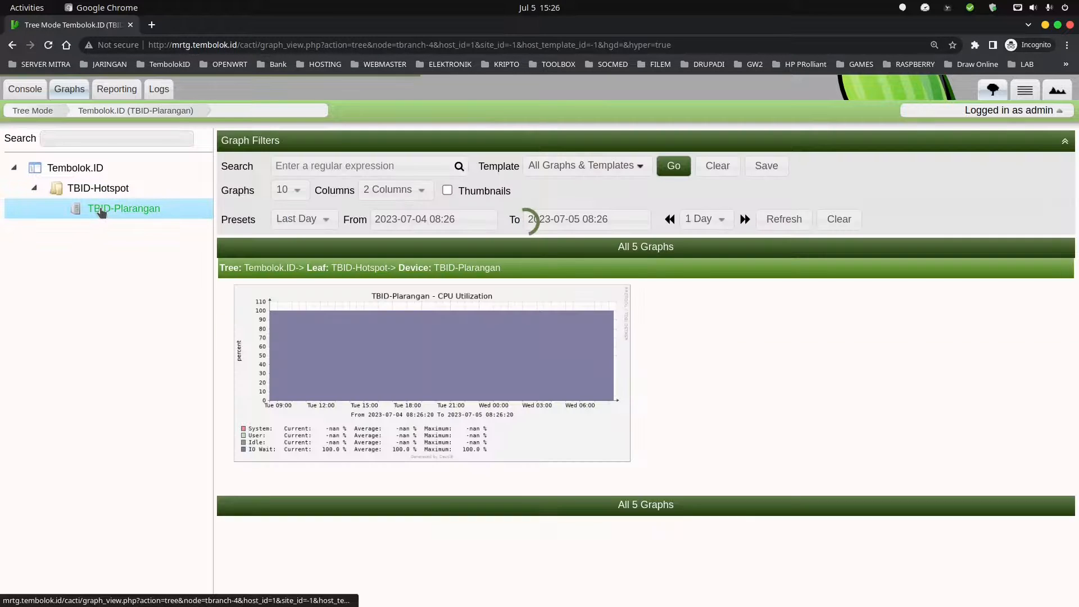
scroll(484, 344, down, 5)
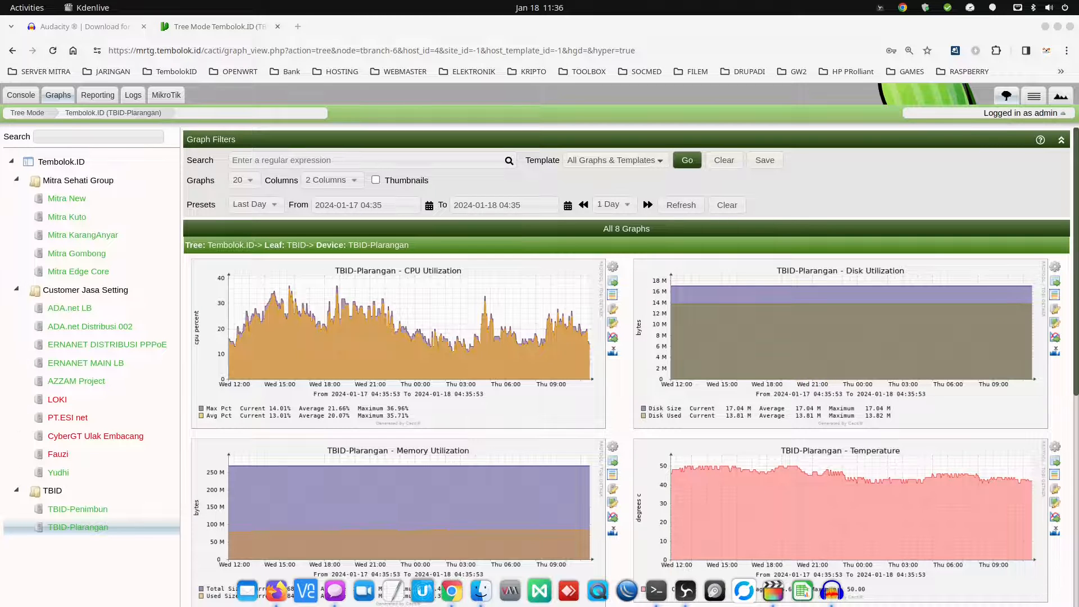
Step: Examine TBID-Plarangan's CPU, disk, memory, temperature, interface traffic and uptime graphs
scroll(477, 384, down, 6)
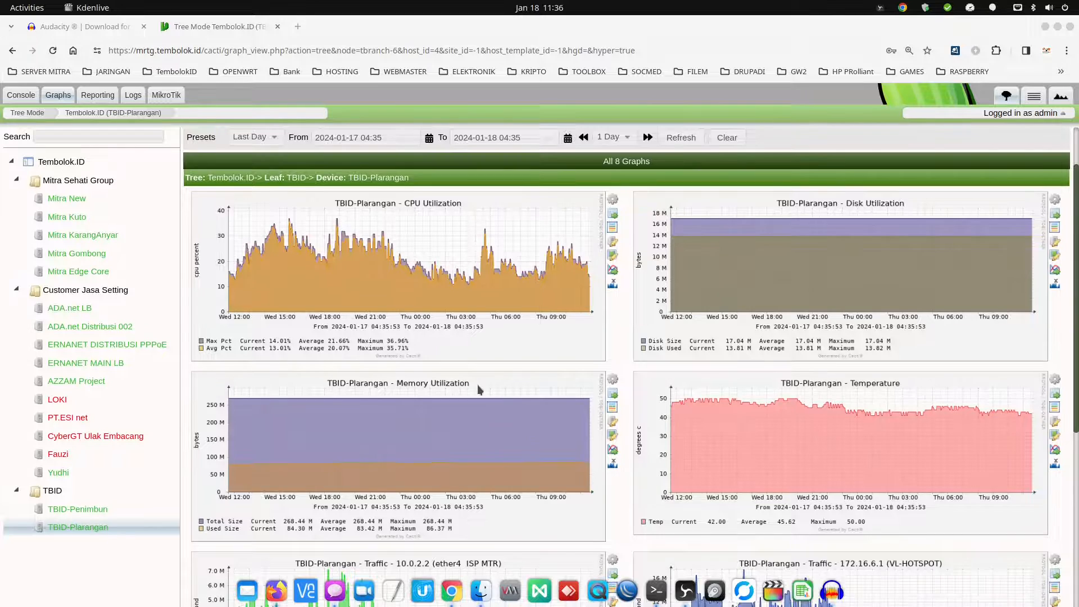
scroll(477, 389, down, 1)
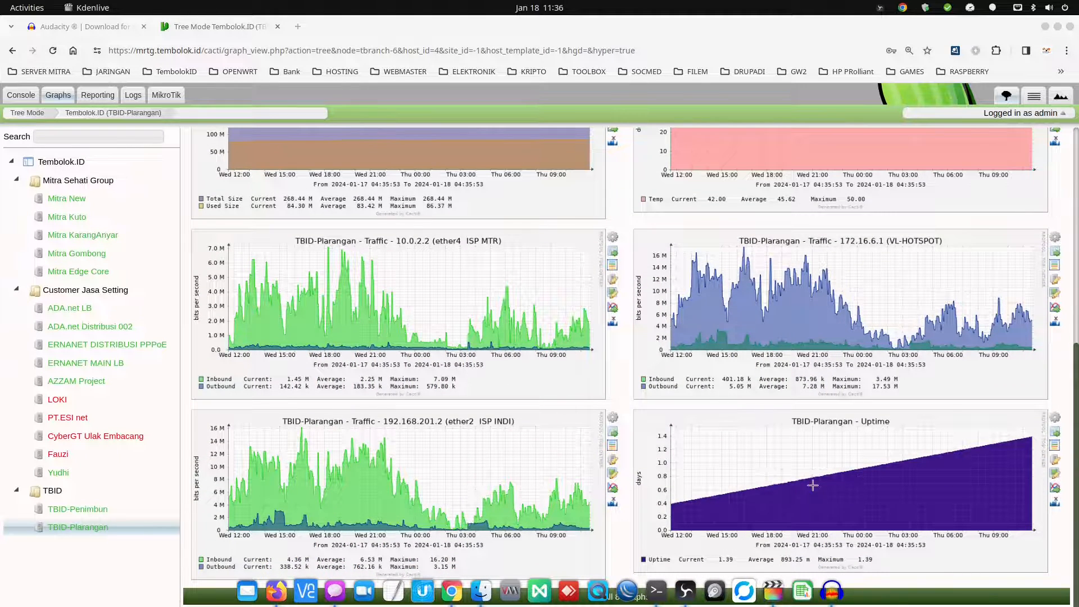
scroll(618, 395, up, 4)
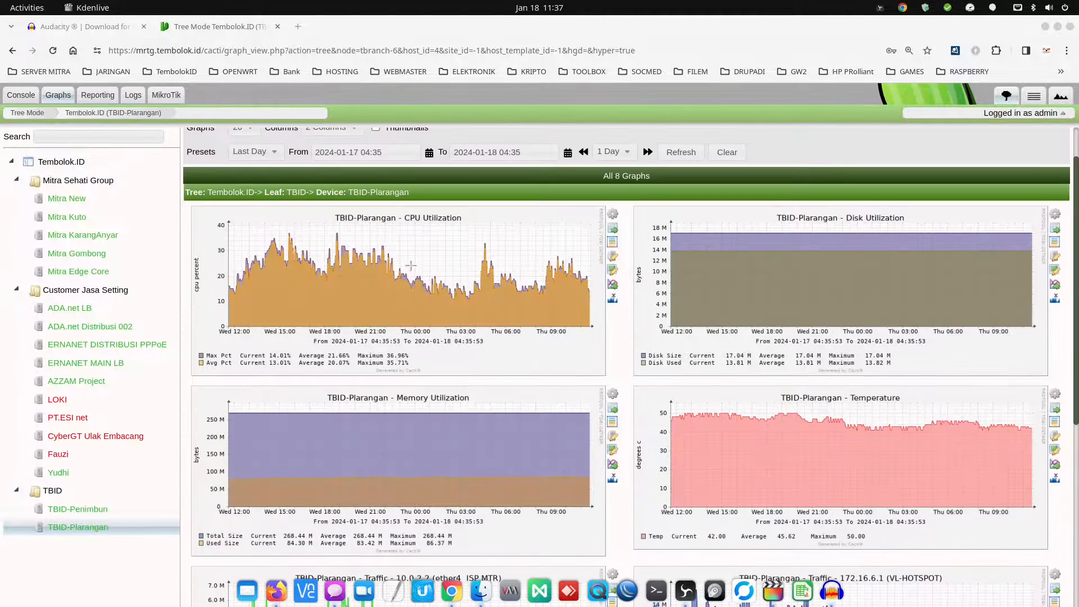
scroll(851, 463, down, 3)
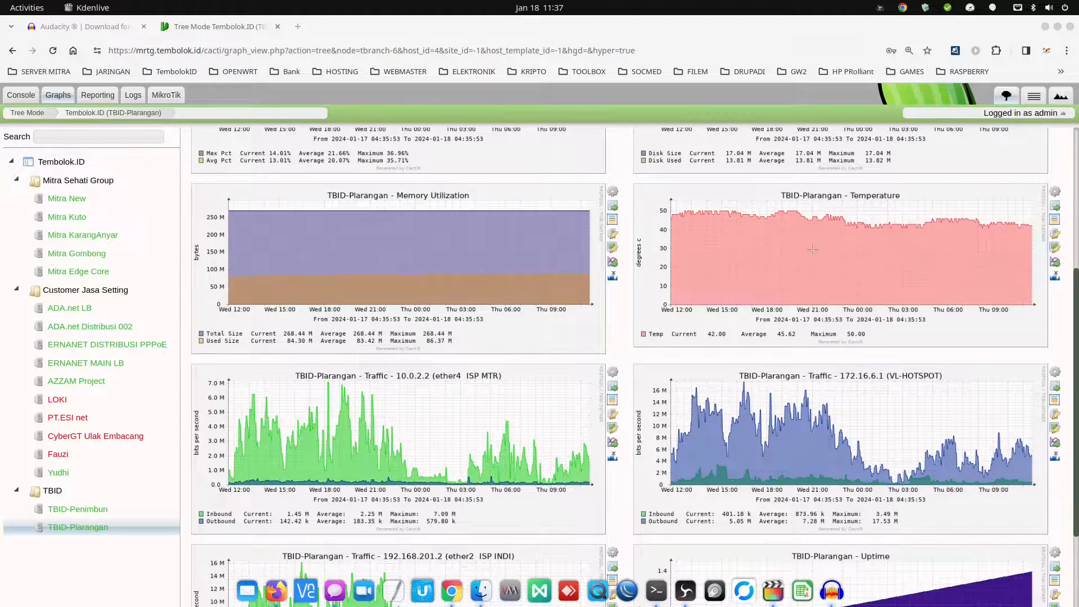